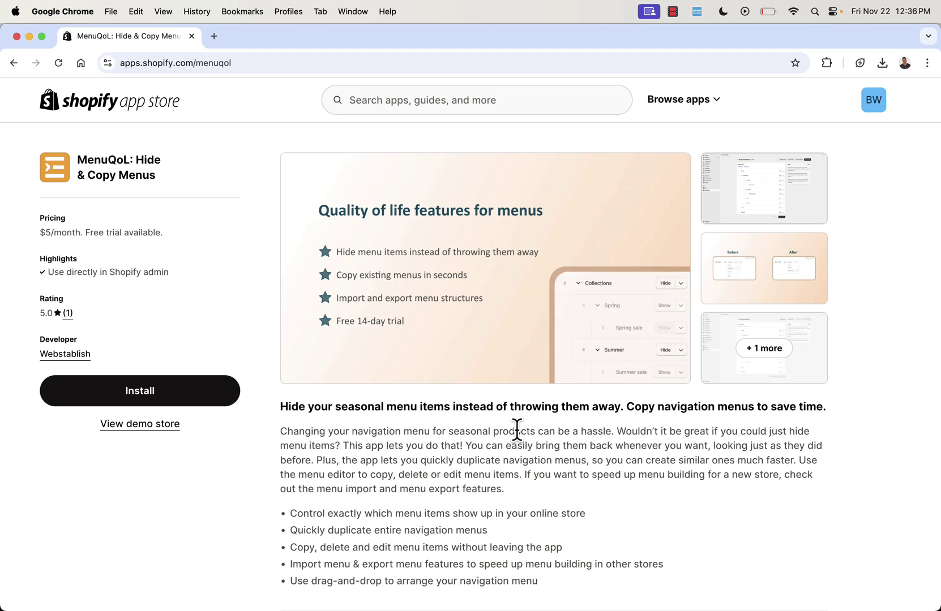
click(586, 311)
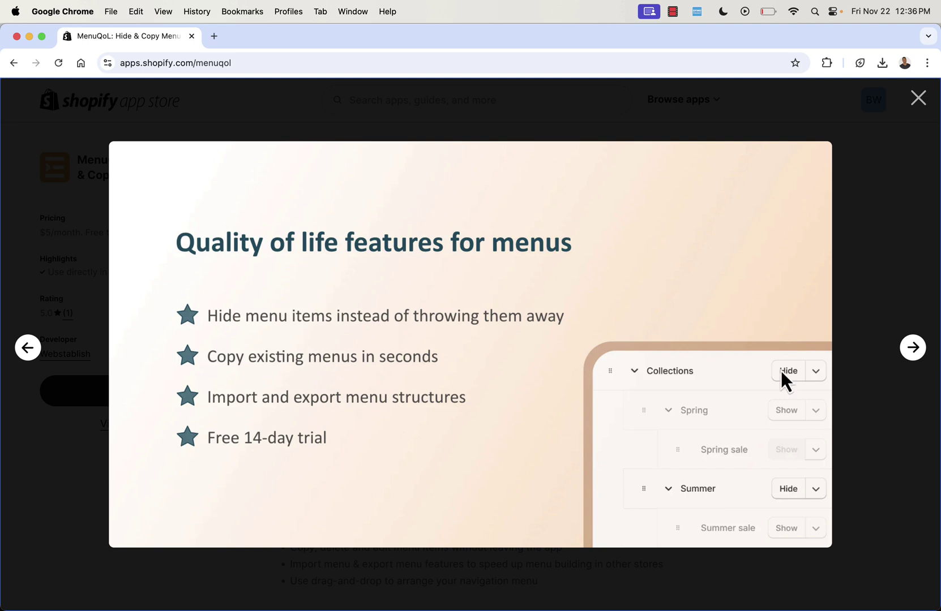
click(913, 349)
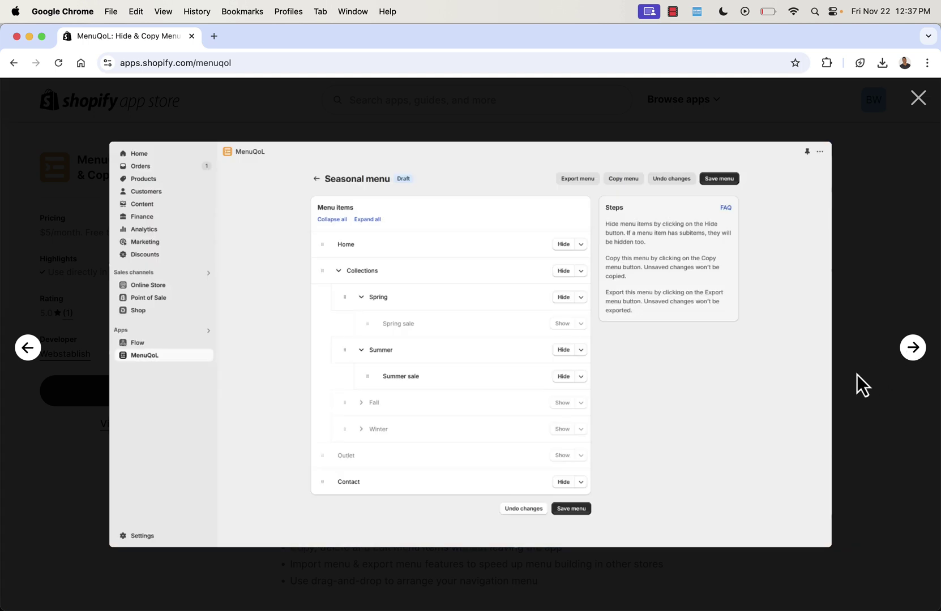
click(917, 356)
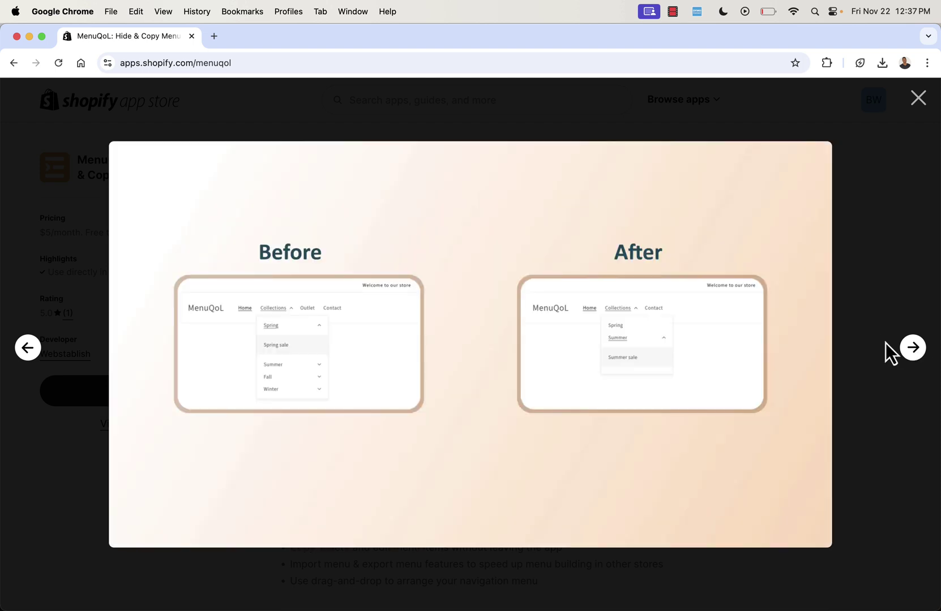
click(918, 101)
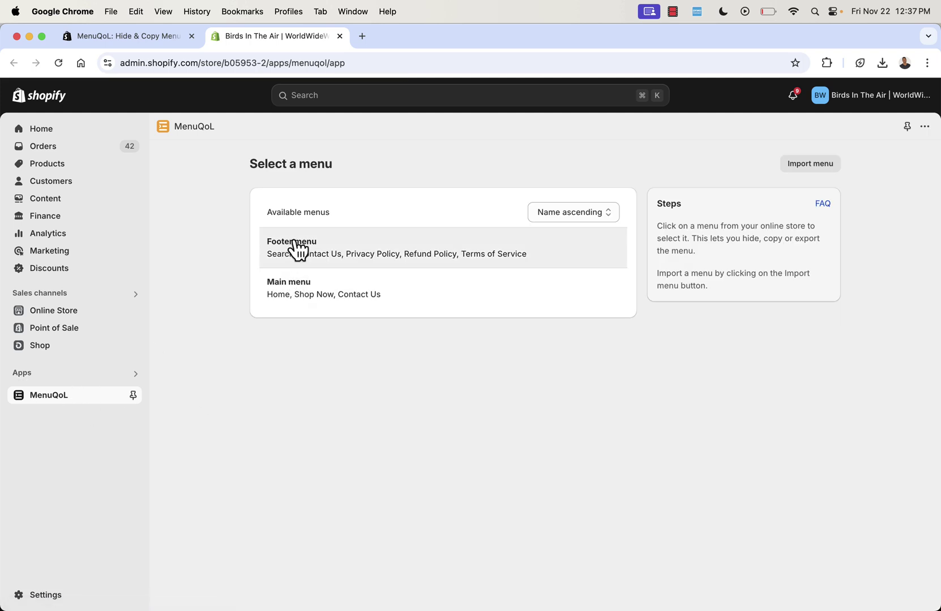
Subscribe MenuQoL to the Basic plan billed yearly at $48 with a 14-day free trial
click(284, 299)
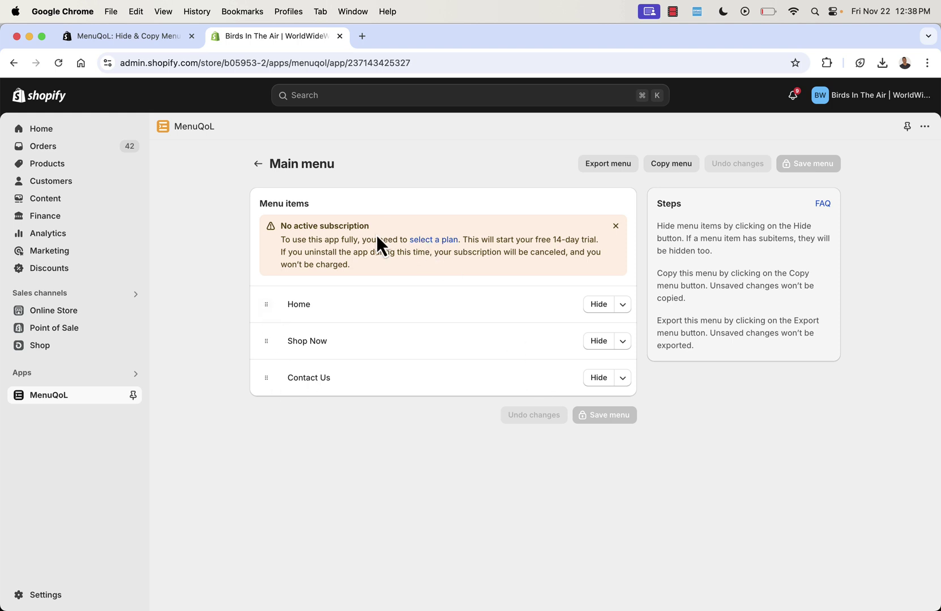
click(442, 240)
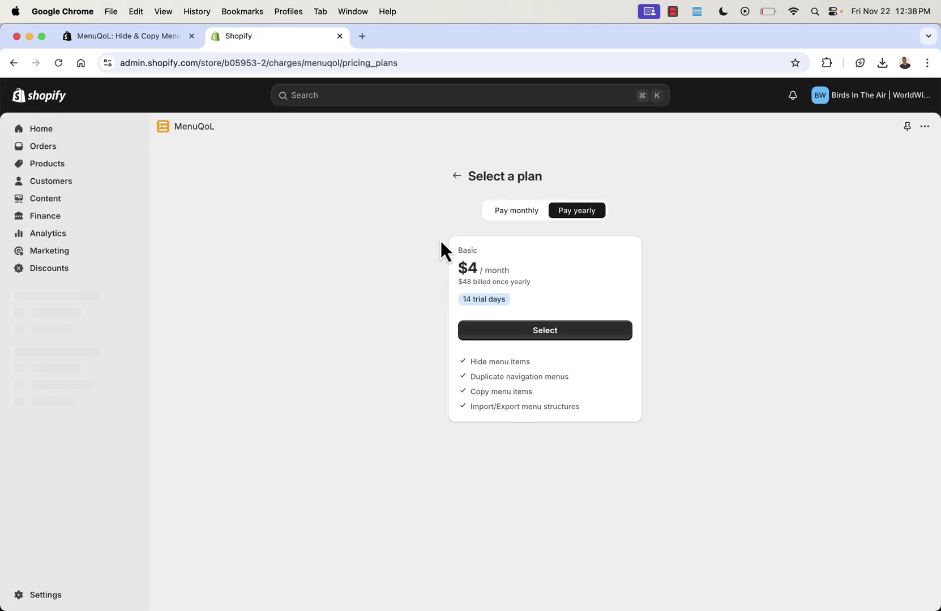
click(535, 220)
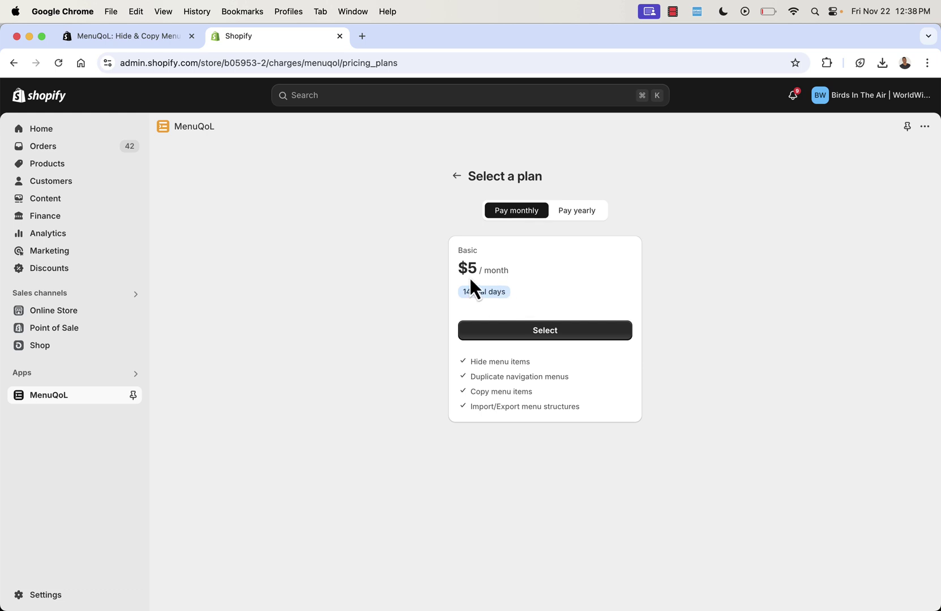
click(587, 213)
click(526, 215)
click(569, 213)
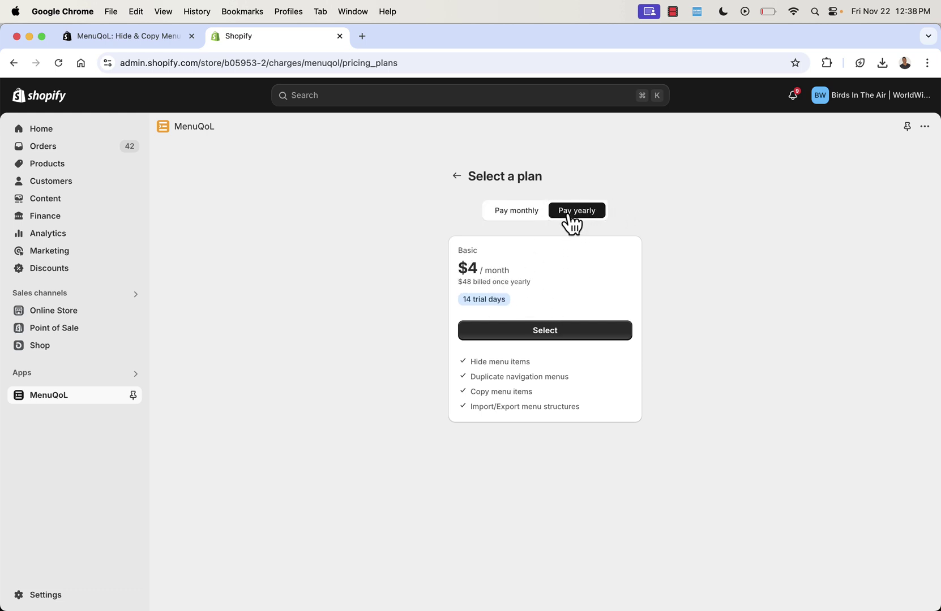
click(552, 332)
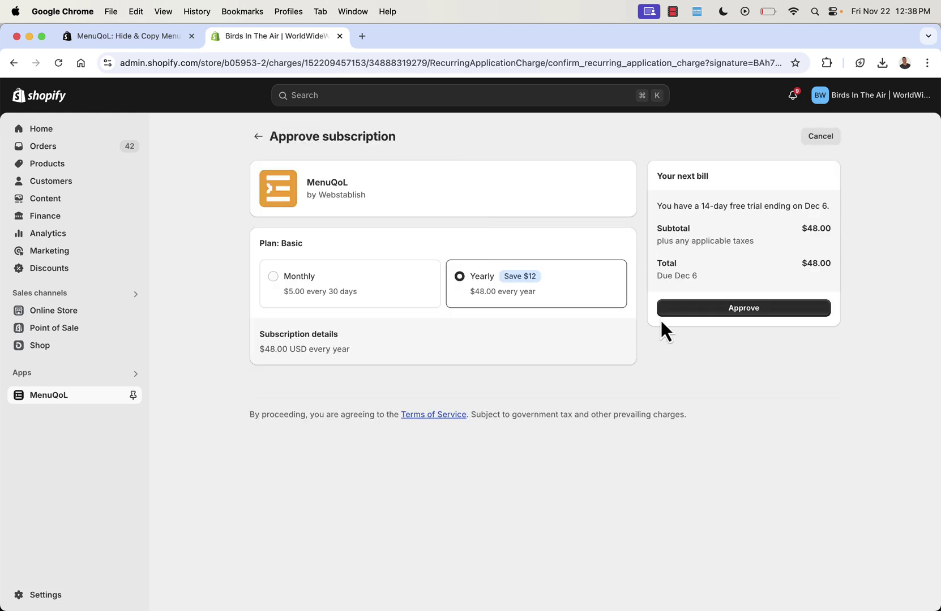
click(798, 310)
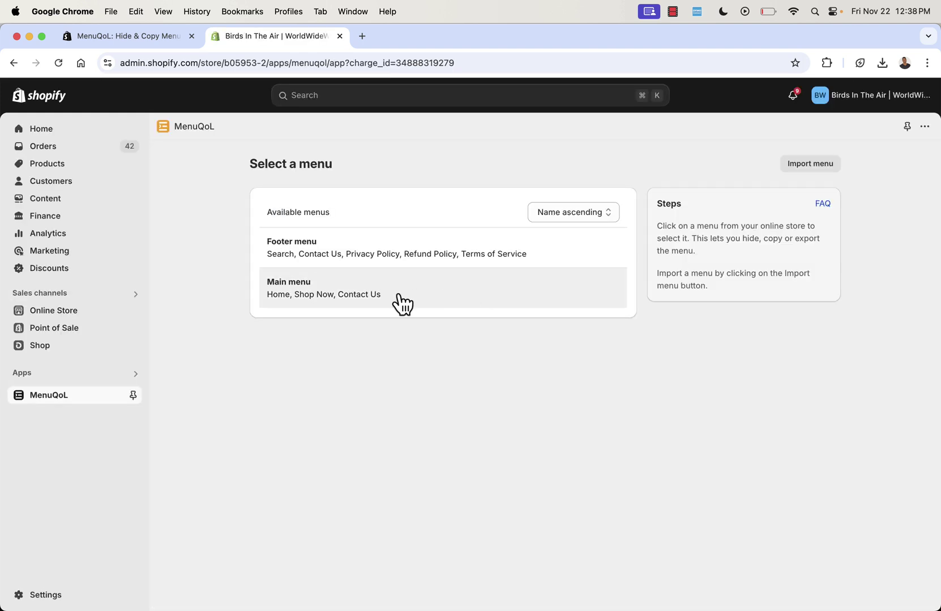
Open the Main menu and view the Home item's Edit, Copy and Delete actions
click(402, 305)
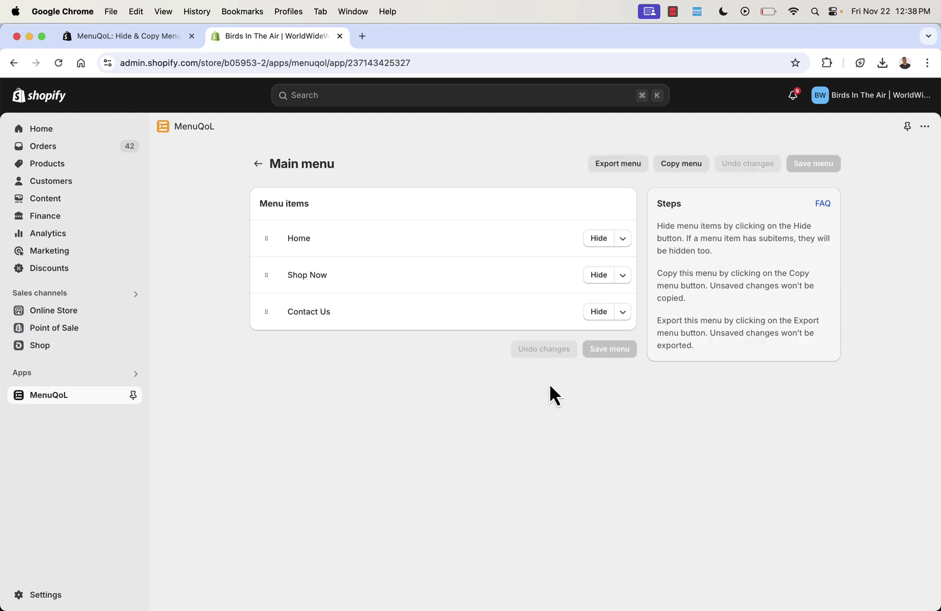
click(624, 238)
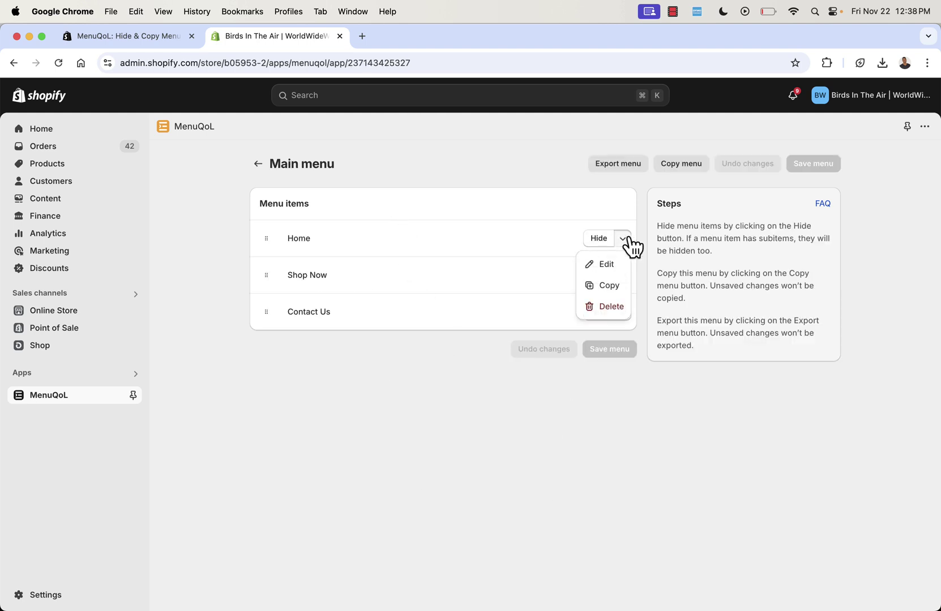
click(400, 439)
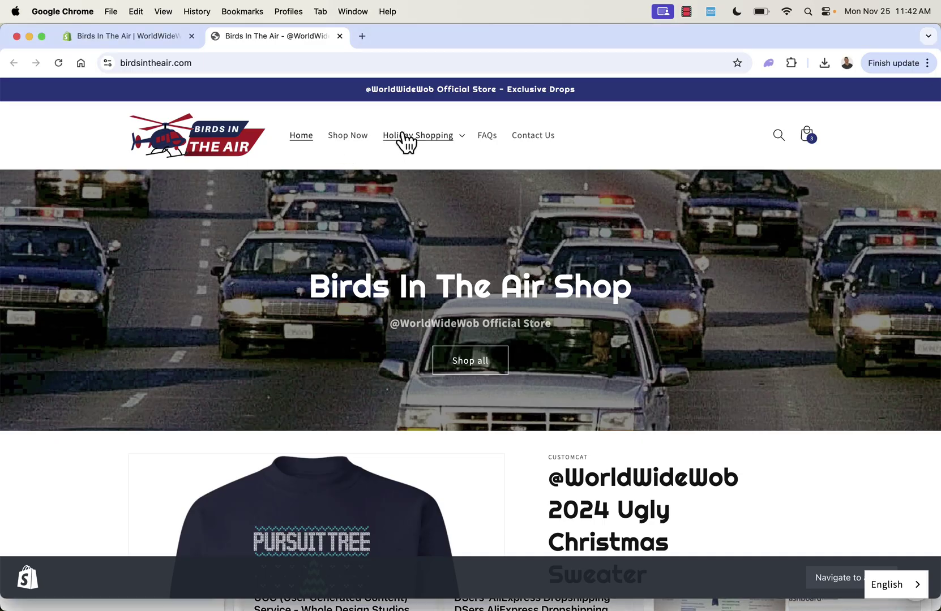
click(436, 142)
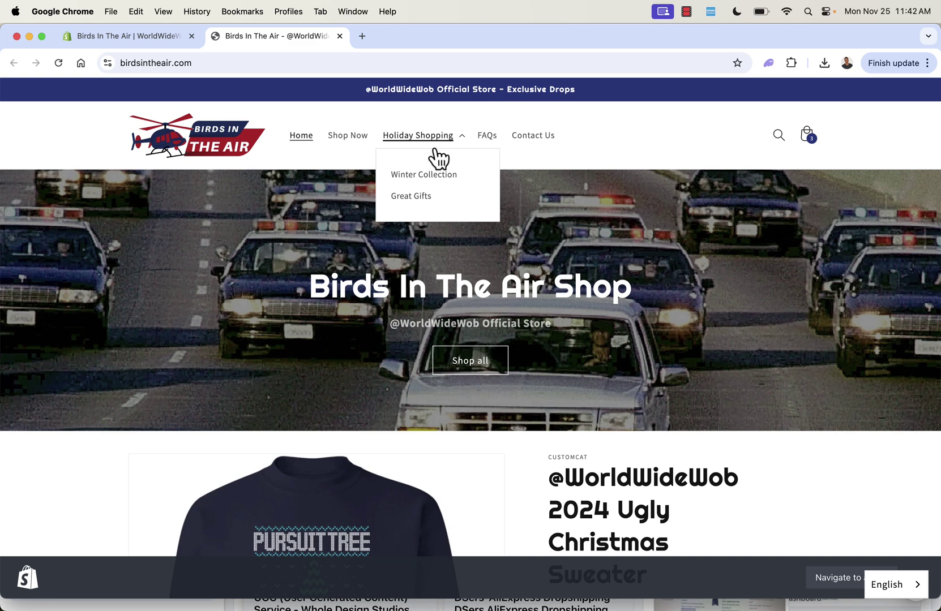
click(539, 161)
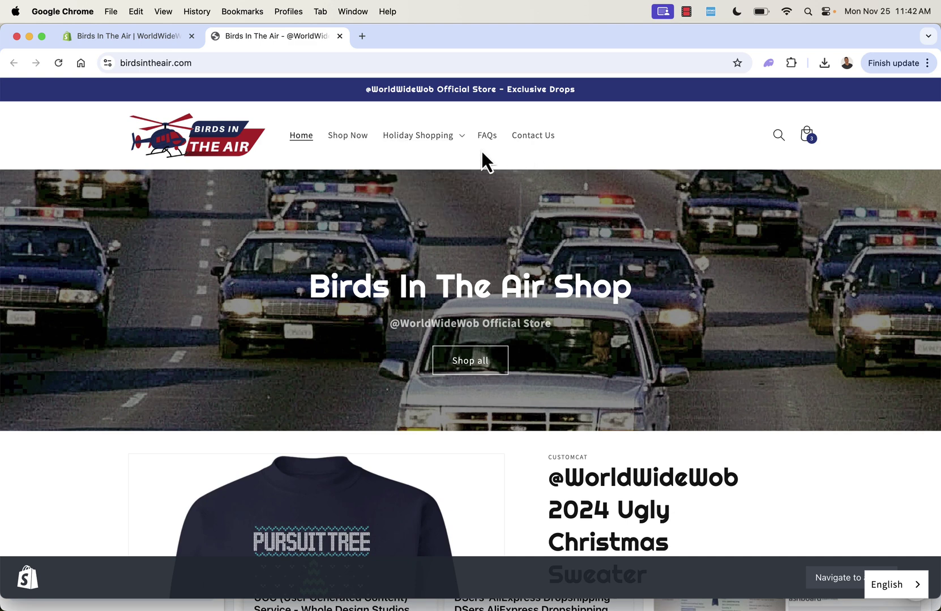
click(133, 40)
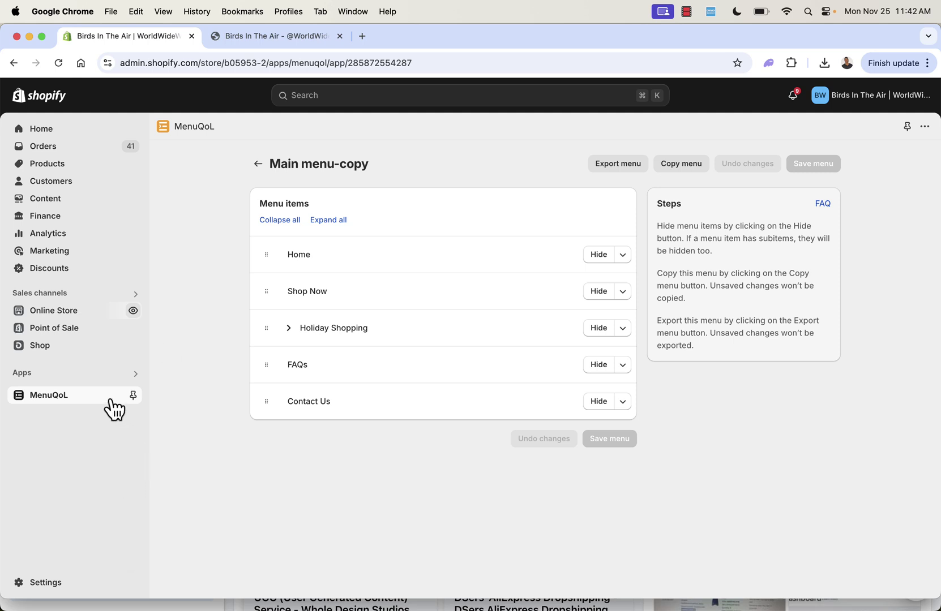
click(257, 165)
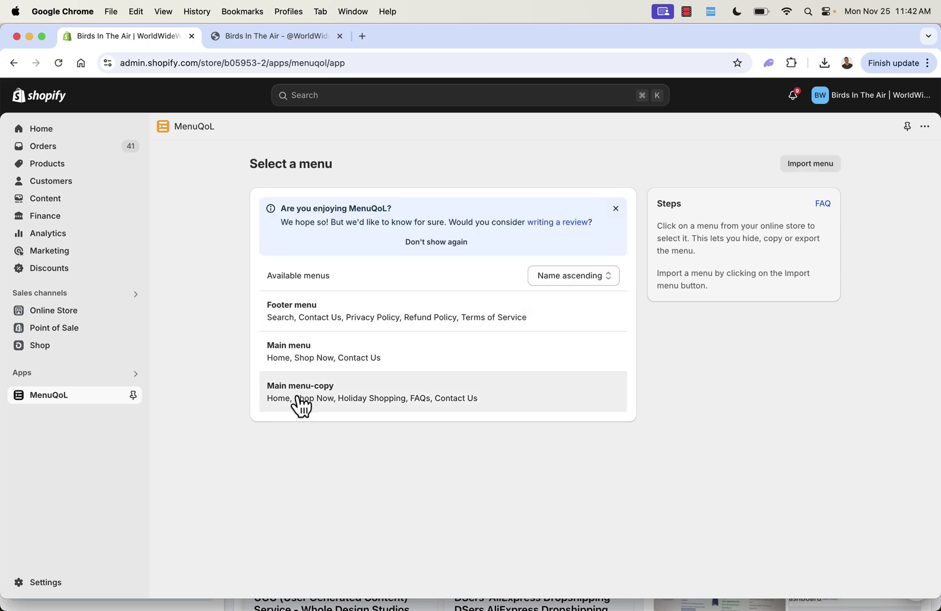
click(336, 401)
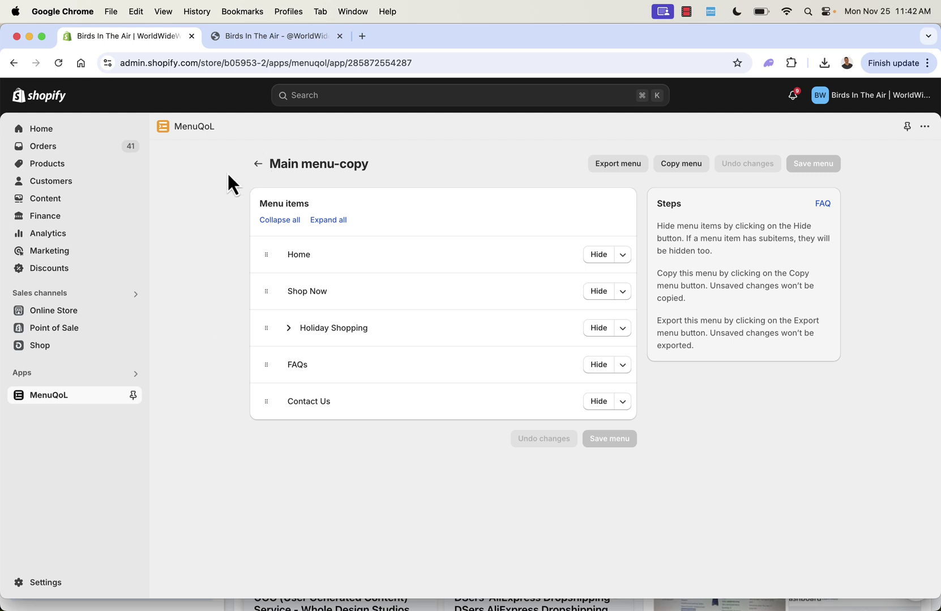
Expand all of Main menu-copy to reveal Winter Collection and Great Gifts under Holiday Shopping
click(273, 37)
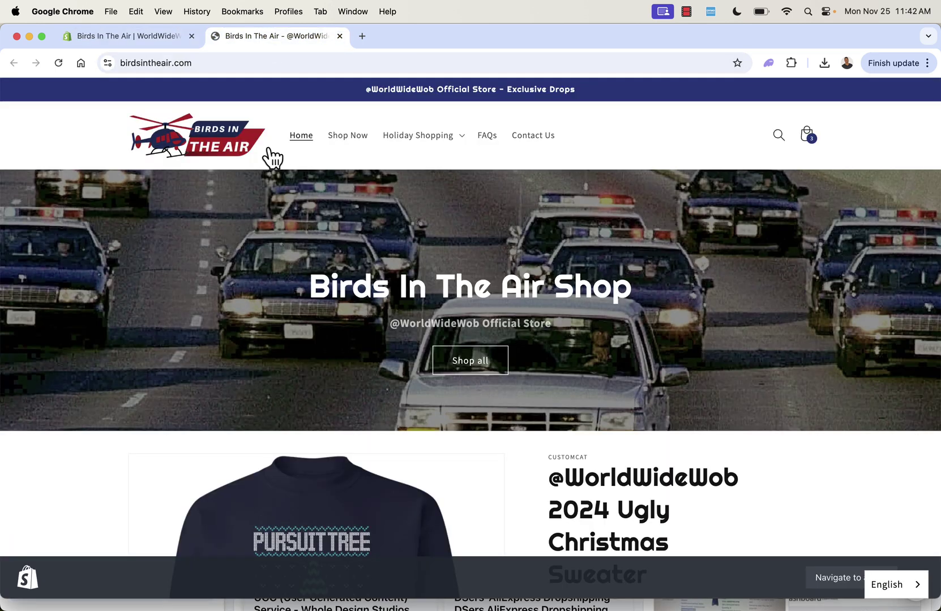
click(135, 36)
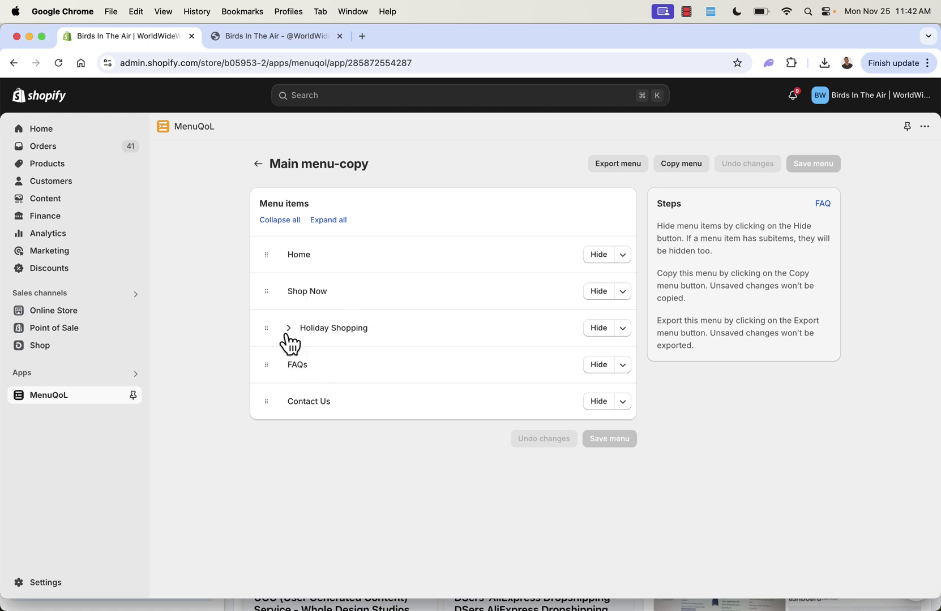
click(328, 221)
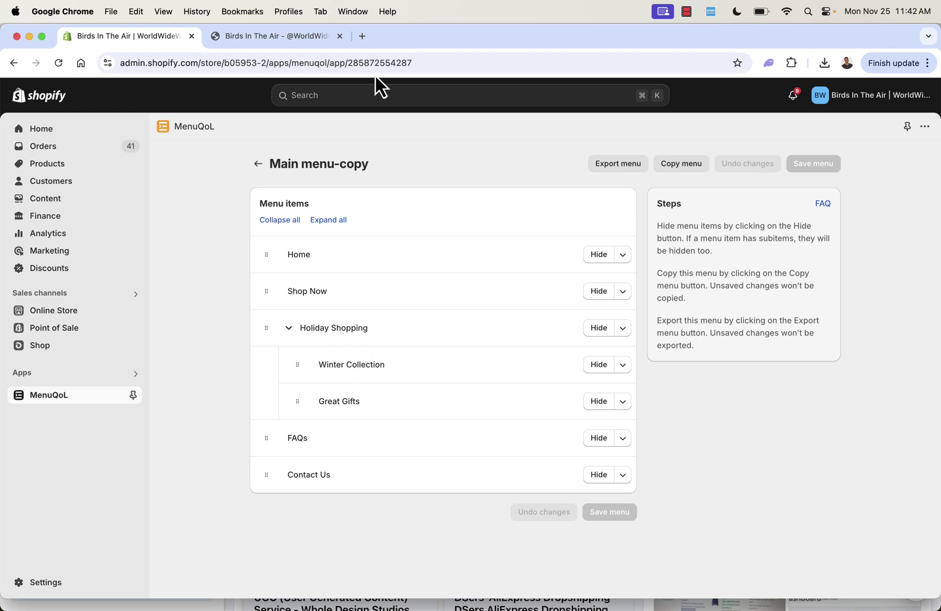
click(289, 37)
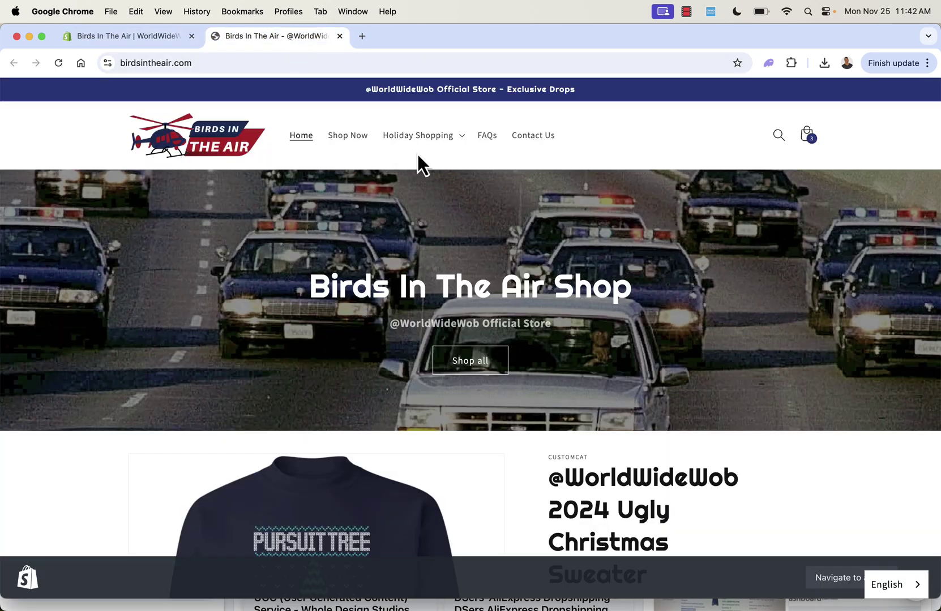
click(121, 40)
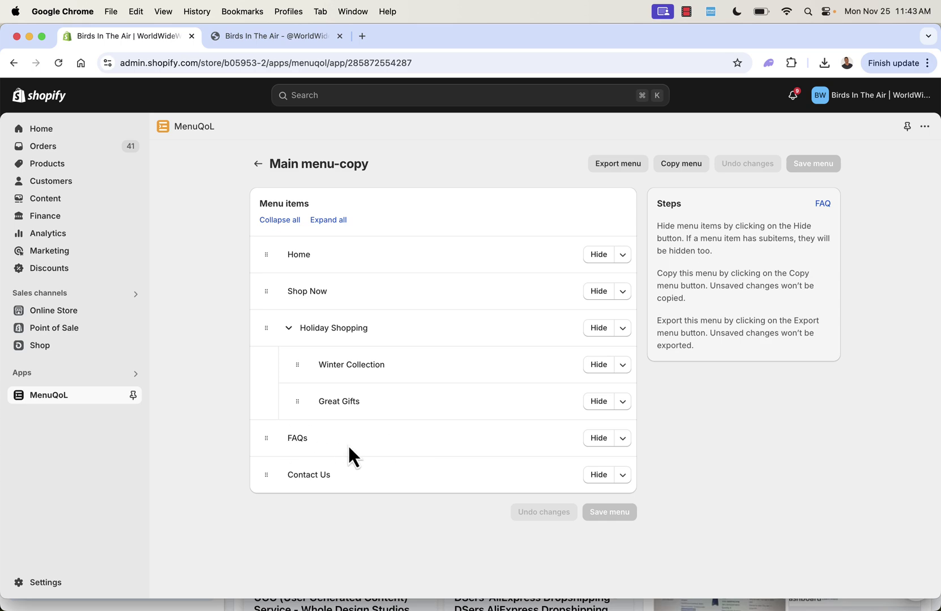
Duplicate the FAQs item in Main menu-copy
click(623, 438)
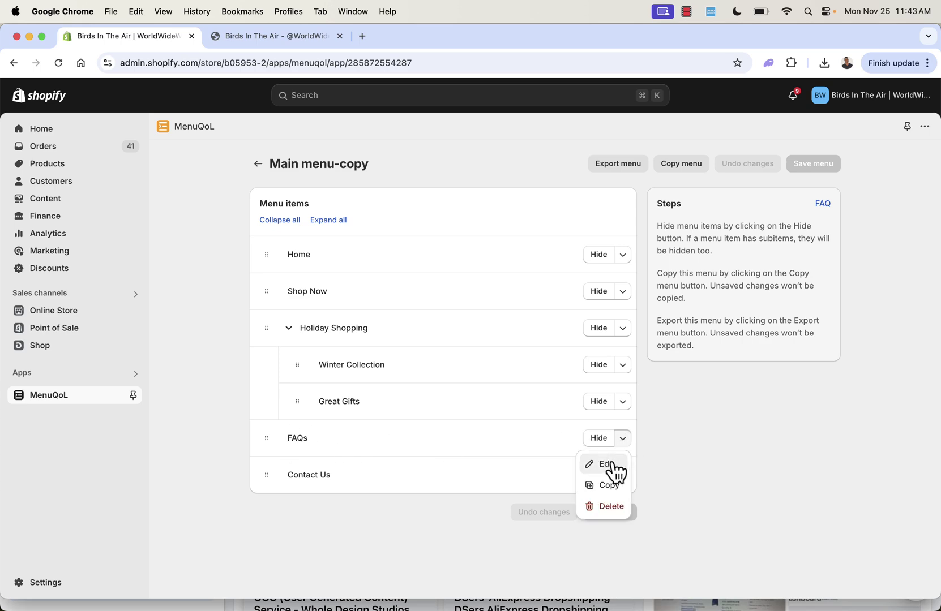
click(605, 464)
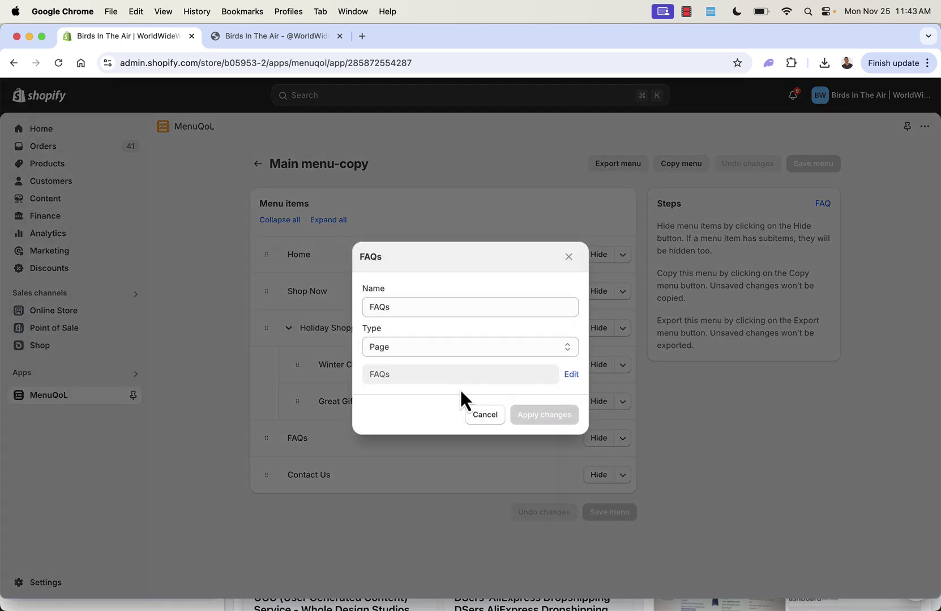
click(485, 417)
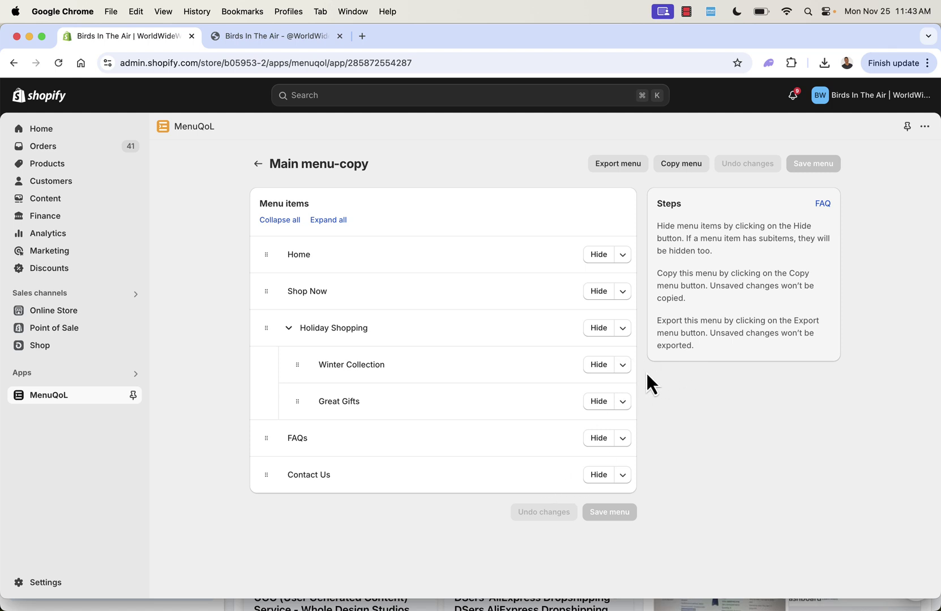
click(622, 439)
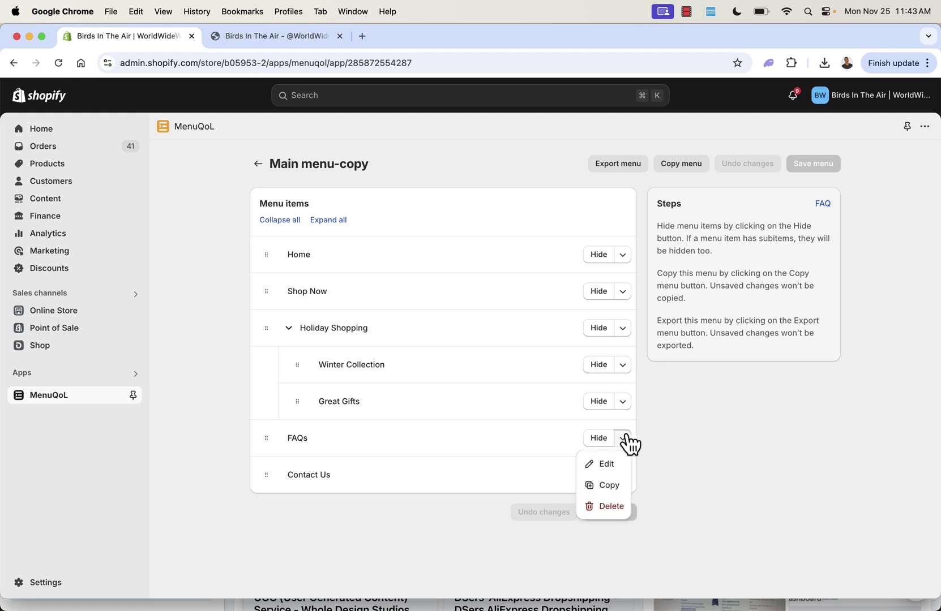
click(611, 486)
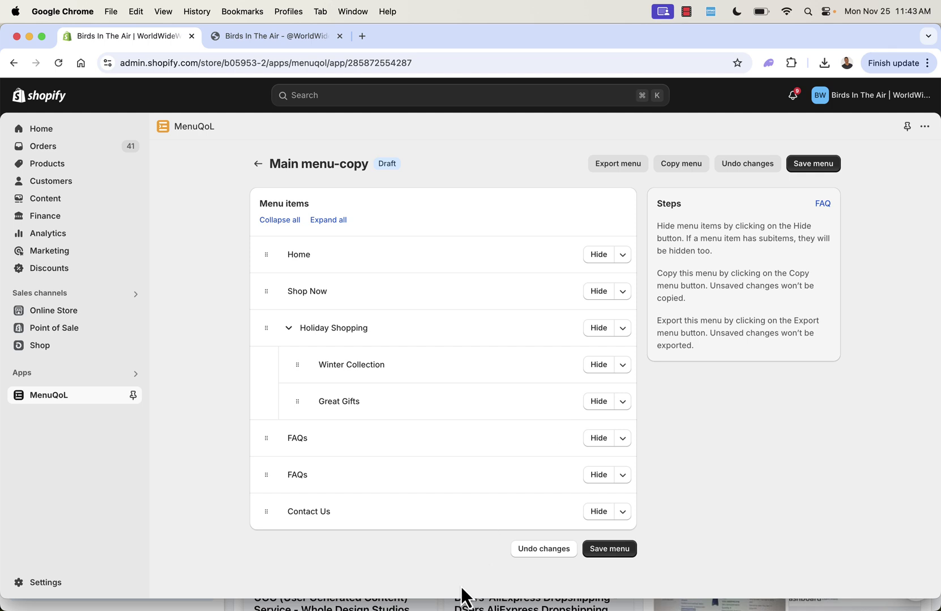
Save Main menu-copy and reload the storefront, whose header now lists FAQs twice
drag(460, 599, 460, 610)
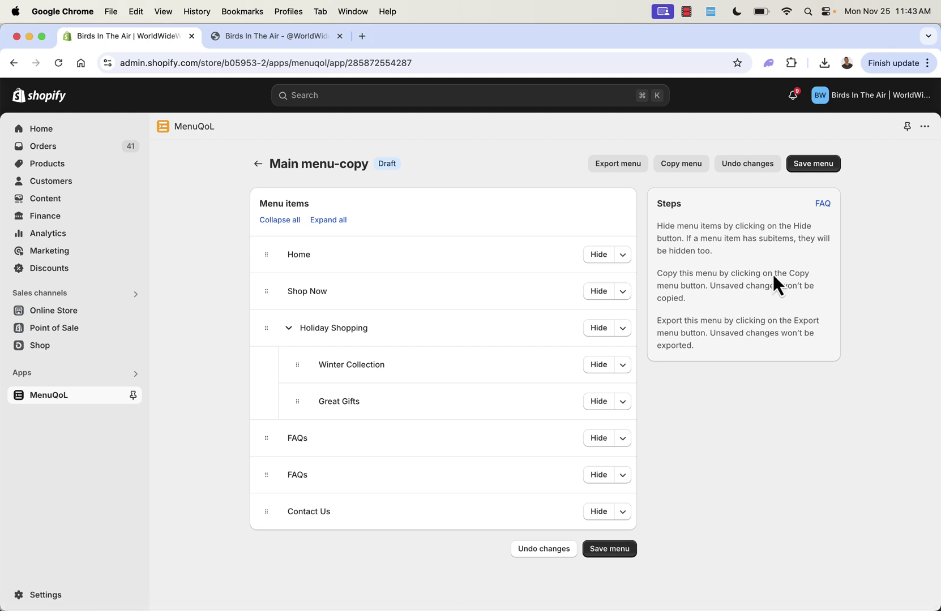
click(808, 169)
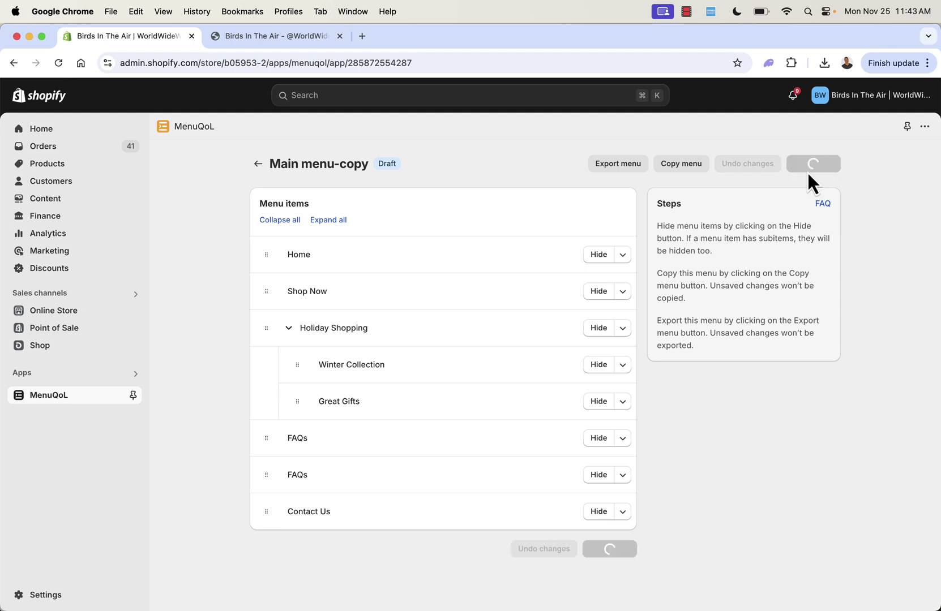
click(290, 41)
key(super+r)
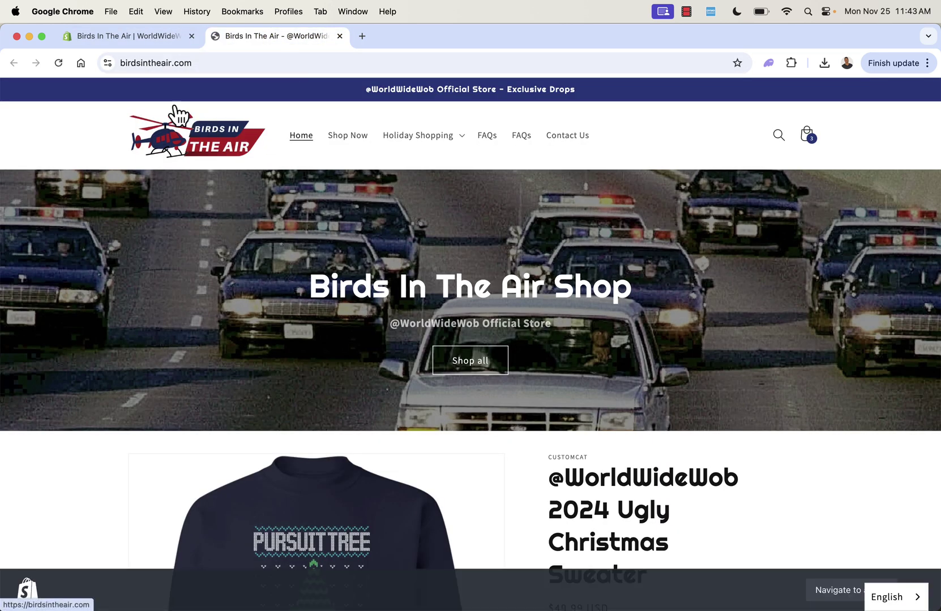
Link the second FAQs item to the Holiday Shipping page, hide the first FAQs, and save the menu
click(124, 42)
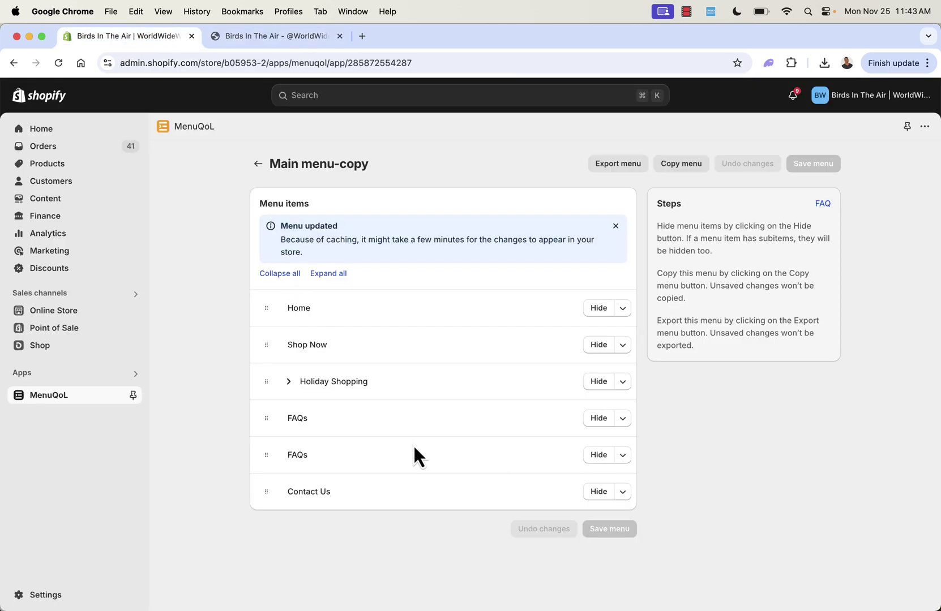
click(623, 456)
click(601, 482)
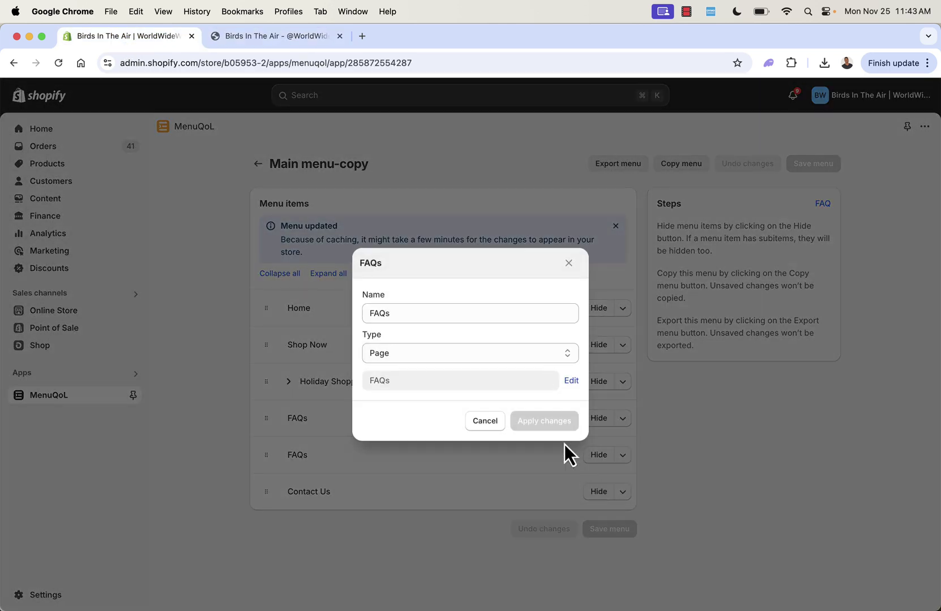
click(570, 382)
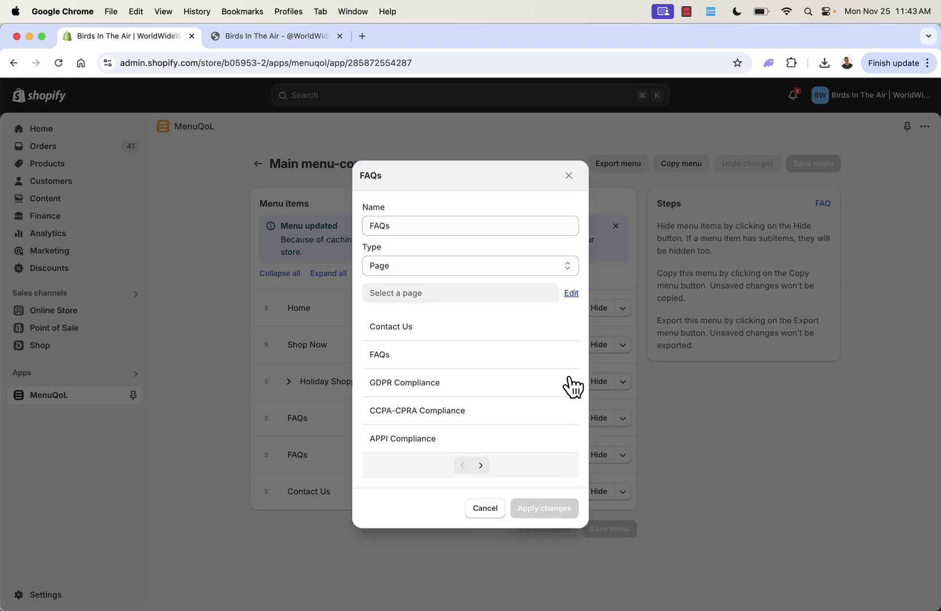
click(481, 464)
click(482, 464)
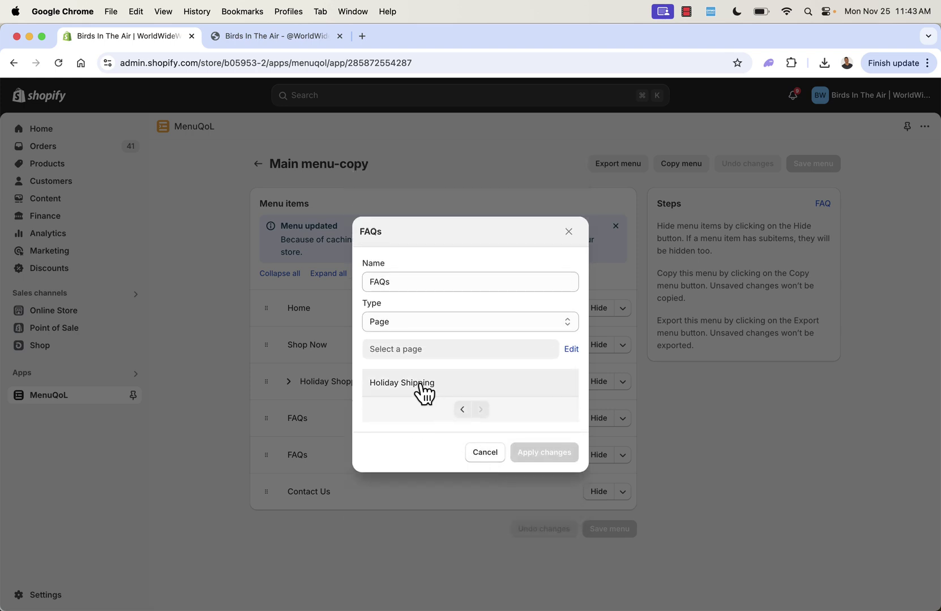
click(420, 386)
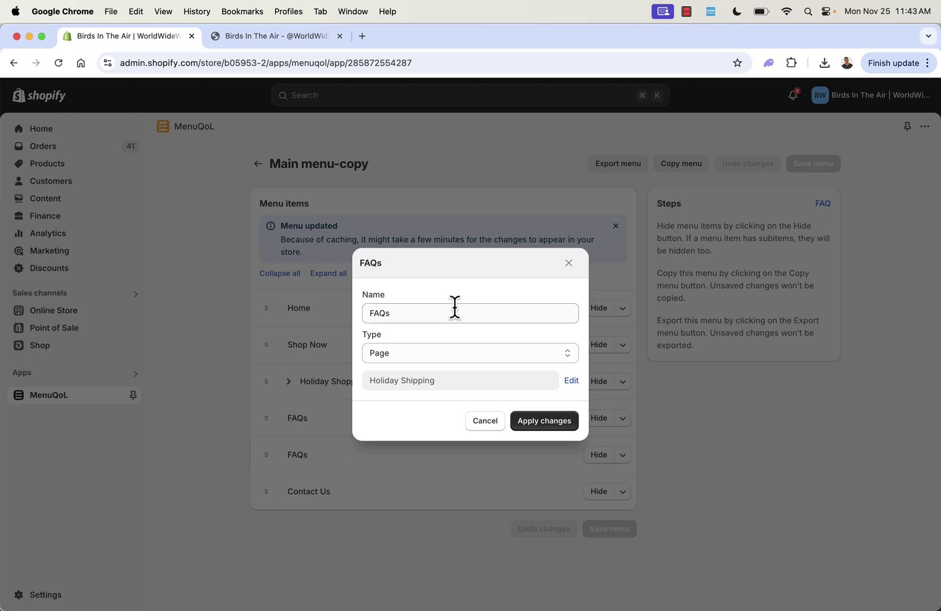
click(549, 422)
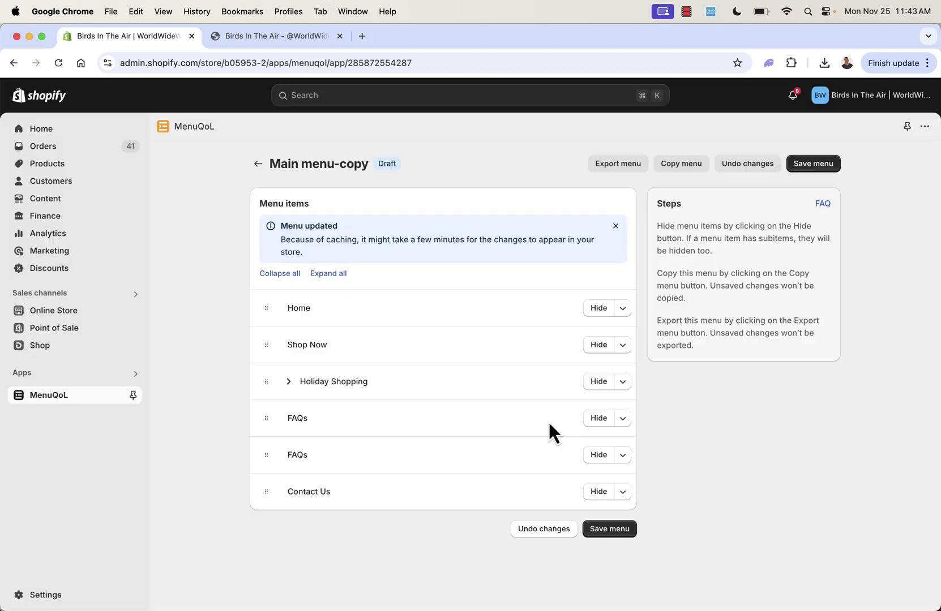
click(597, 420)
click(804, 165)
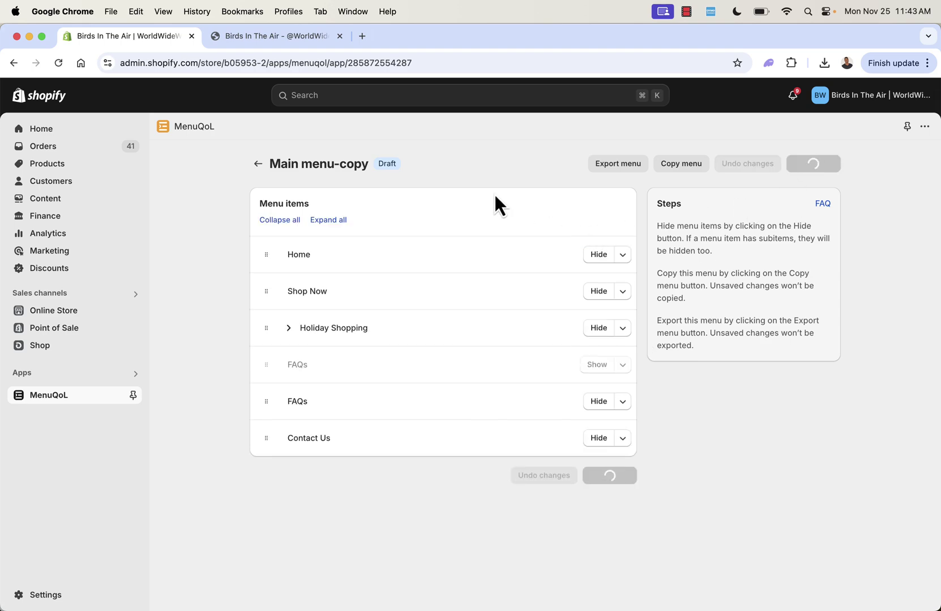
Load the storefront's address in a fresh browser tab
click(276, 39)
click(262, 61)
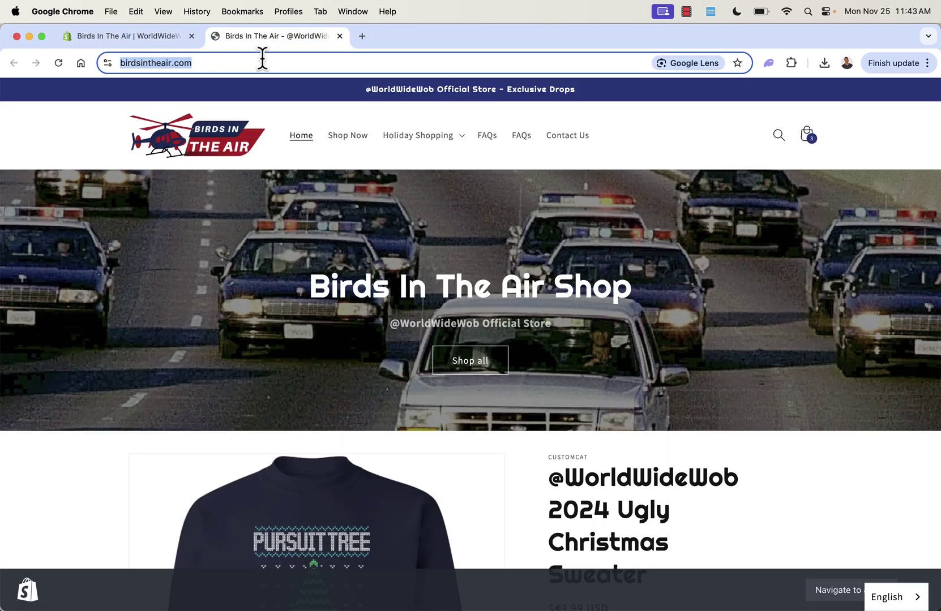
key(super+c)
click(362, 35)
key(super+v)
key(Return)
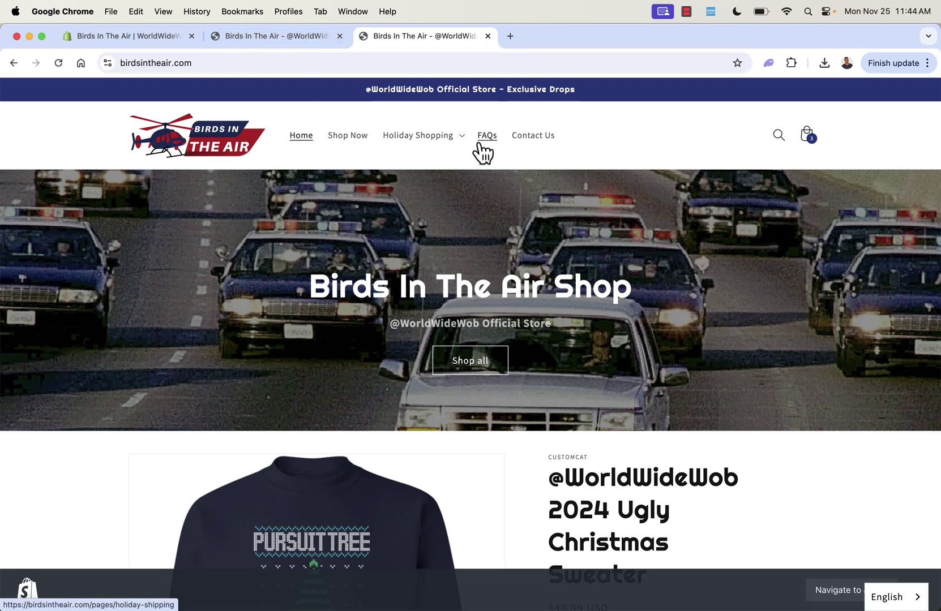
Follow FAQs in the old tab to the FAQs page and in the new tab to Holiday Shipping
click(256, 38)
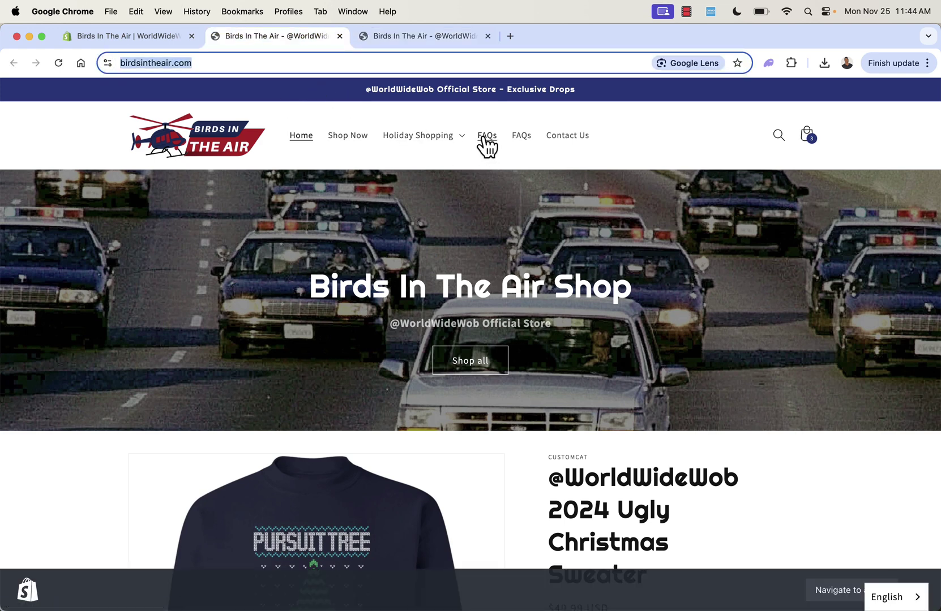
click(483, 139)
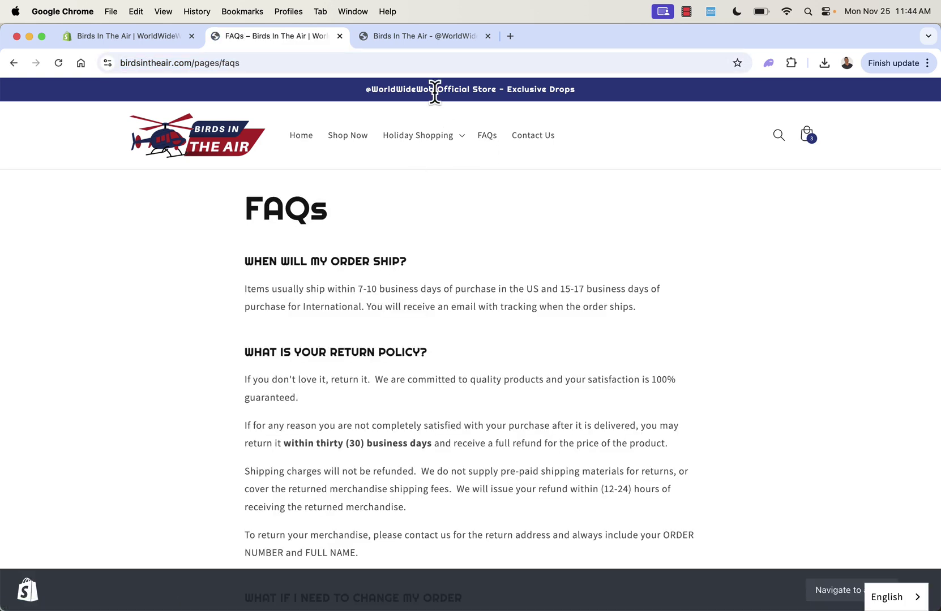
click(408, 37)
click(486, 137)
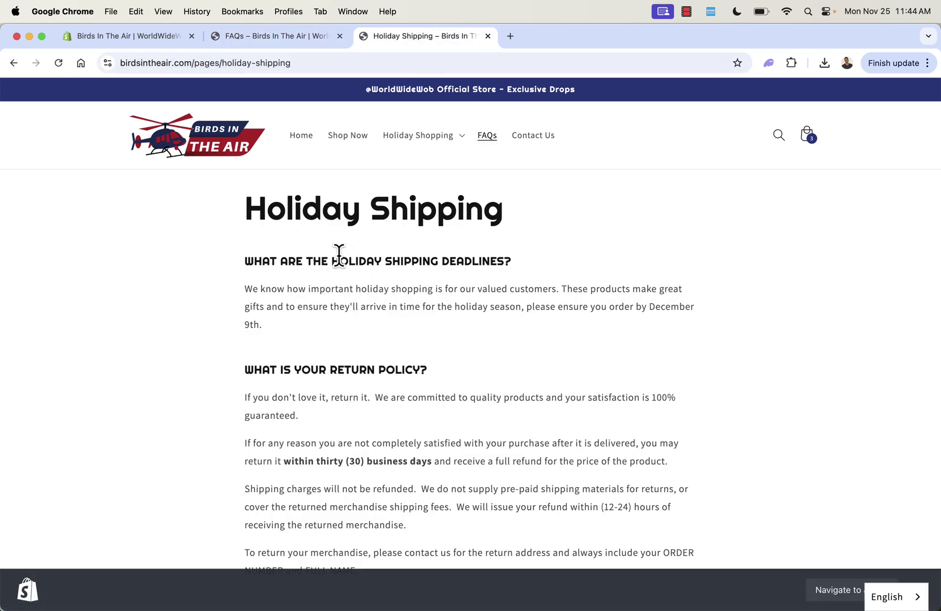
drag(343, 328, 311, 286)
click(311, 286)
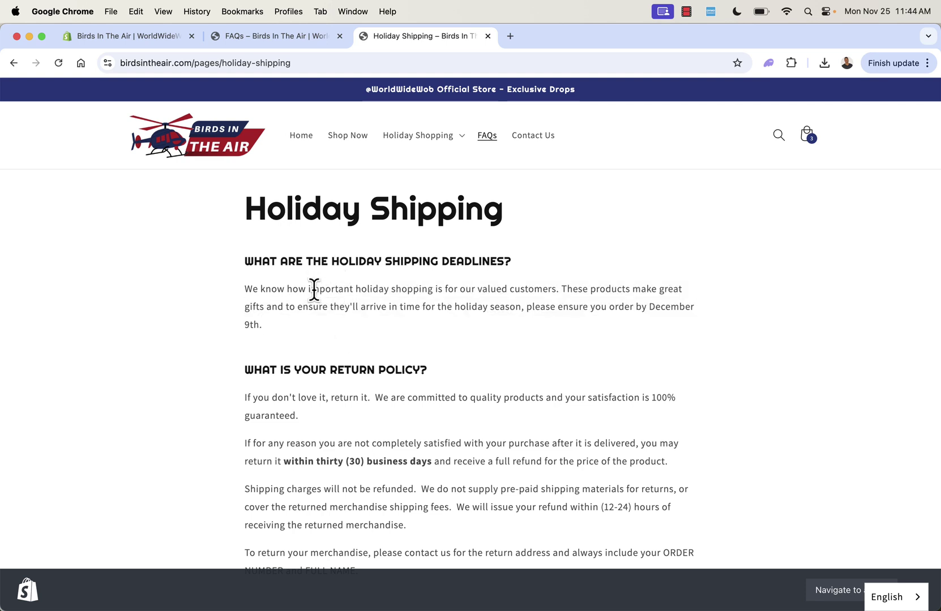
click(262, 47)
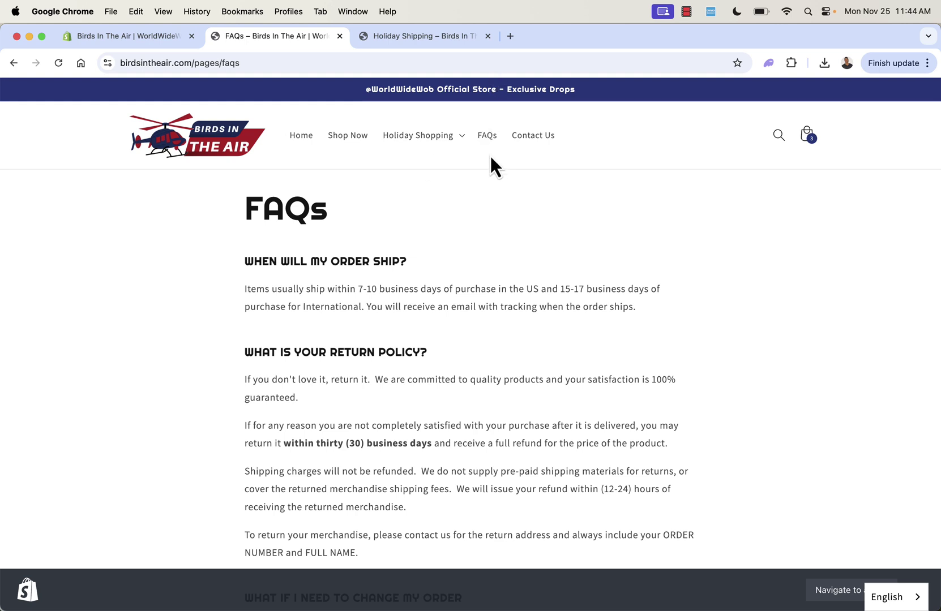
Look at the FAQs item options and the Export menu dialog, cancelling both without changes
click(153, 37)
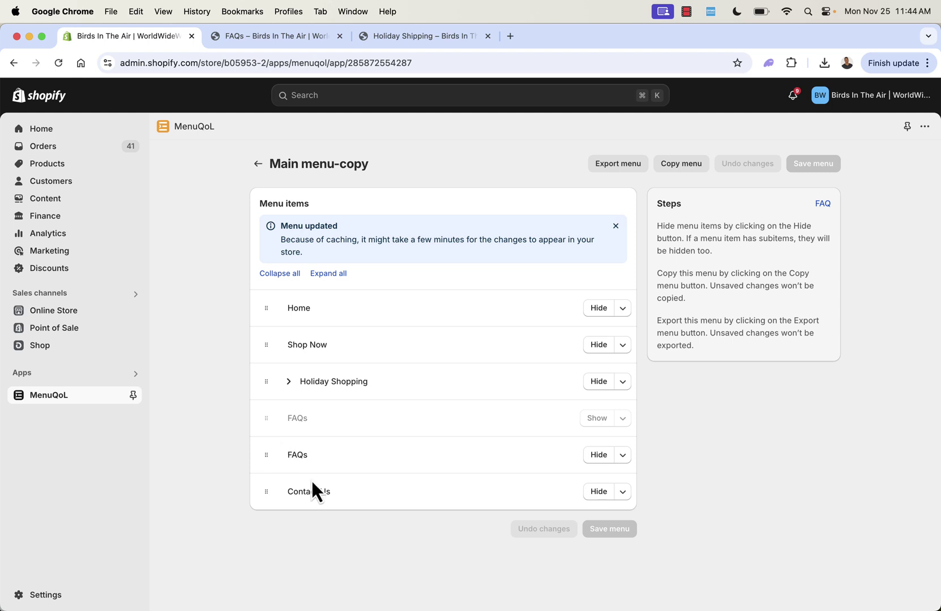
click(623, 455)
click(520, 462)
click(617, 167)
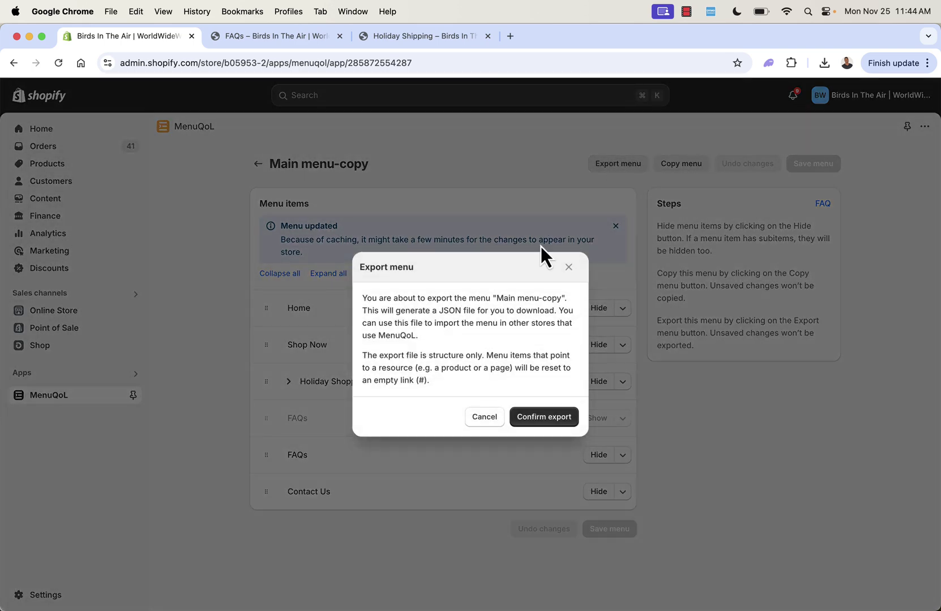
click(486, 419)
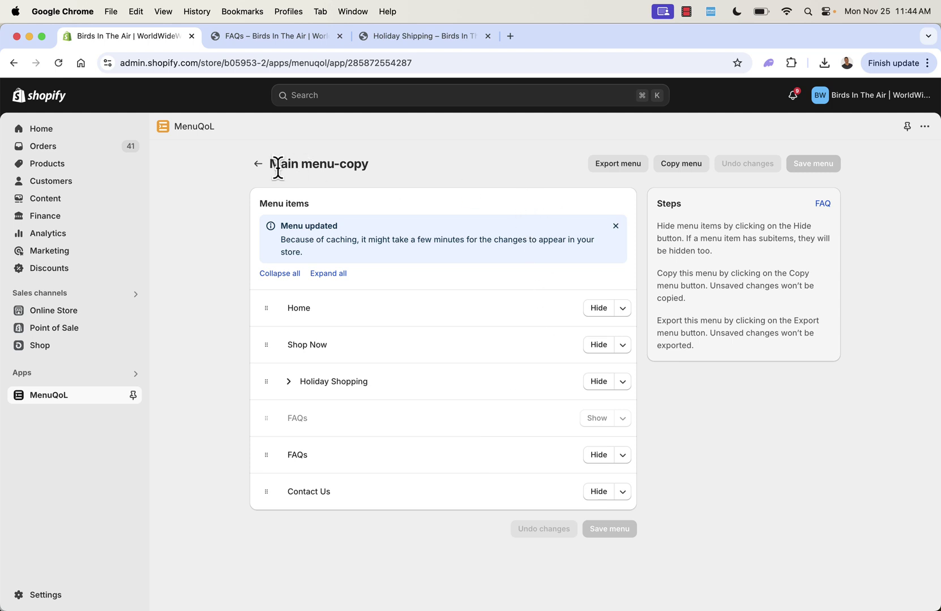
Copy Main menu-copy to create Main menu-copy-copy
click(682, 173)
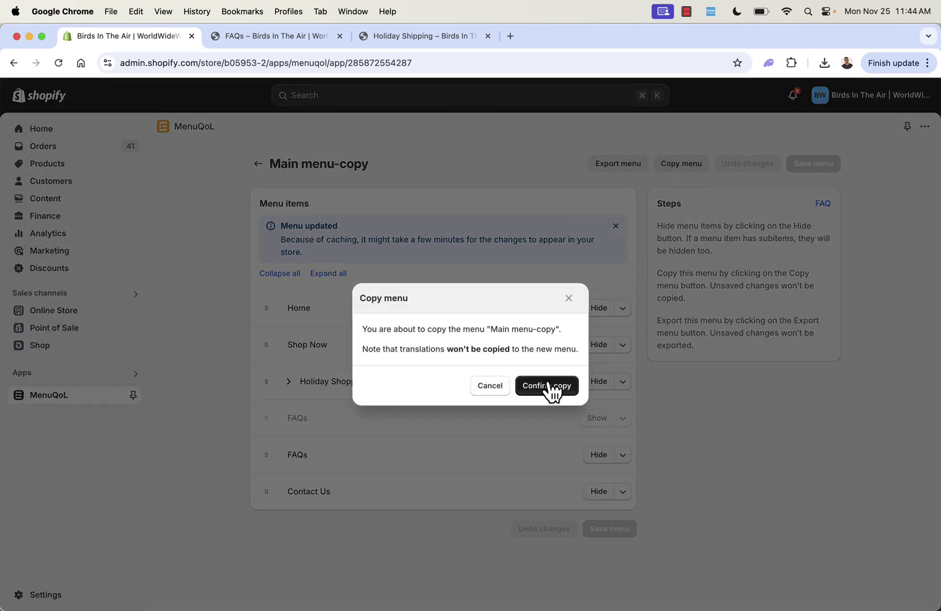
click(549, 385)
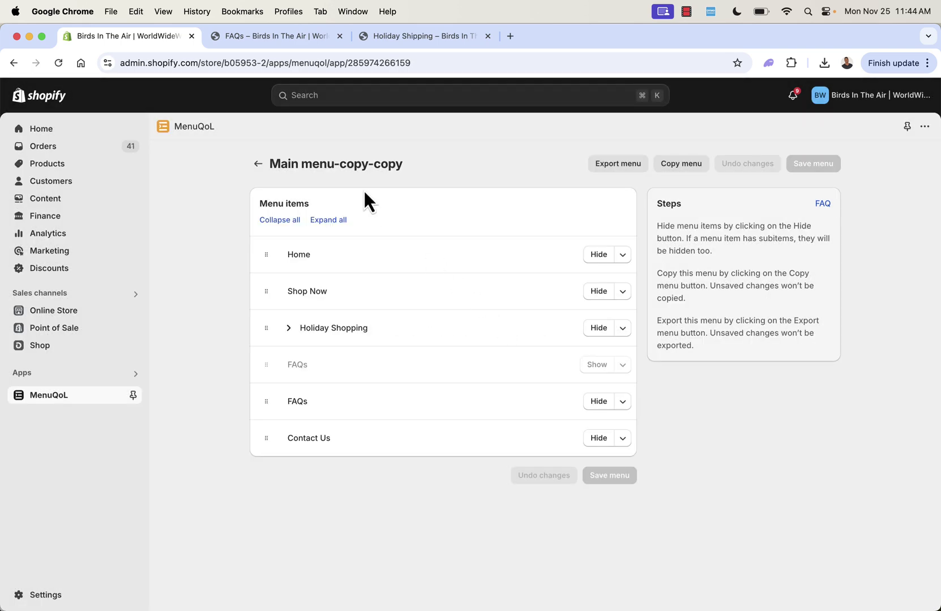
drag(331, 164, 393, 162)
click(400, 161)
Open Main menu-copy-copy, peeking at the Import menu window and closing it unused
click(258, 163)
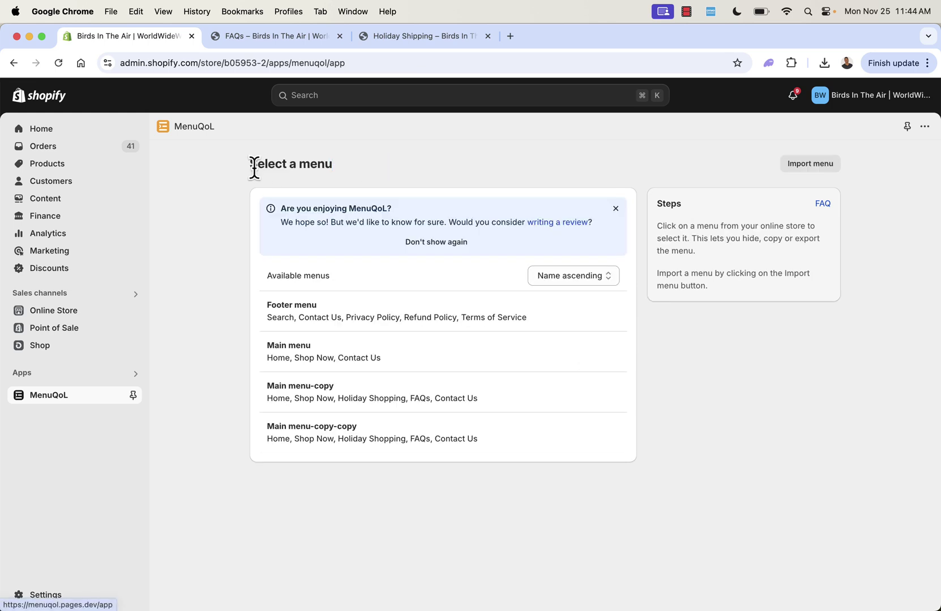
click(312, 445)
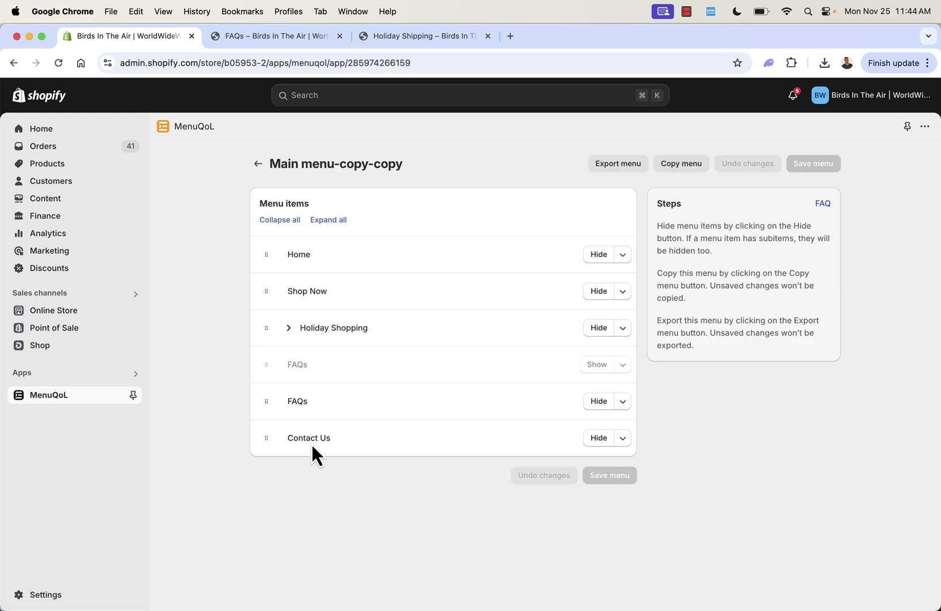
click(258, 165)
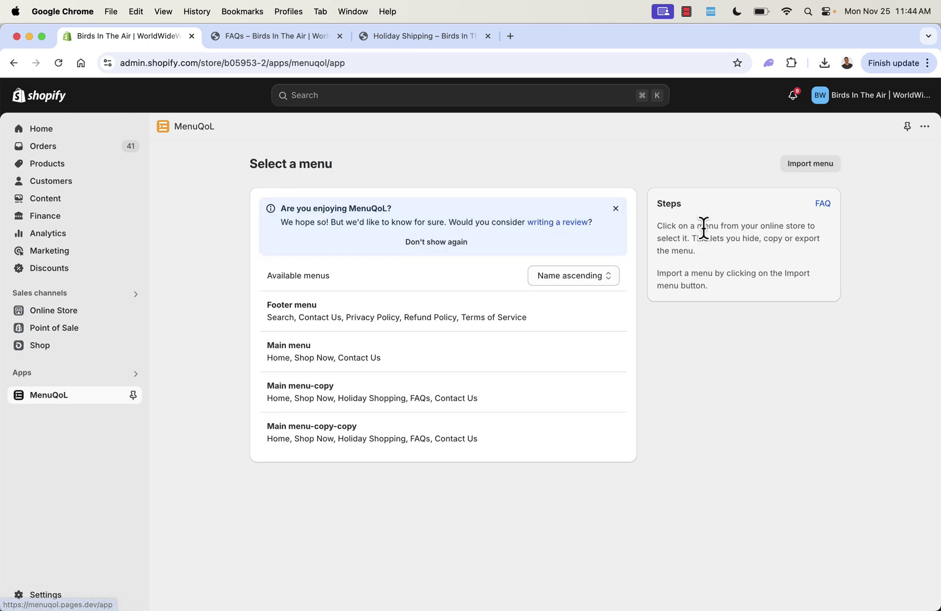
click(823, 180)
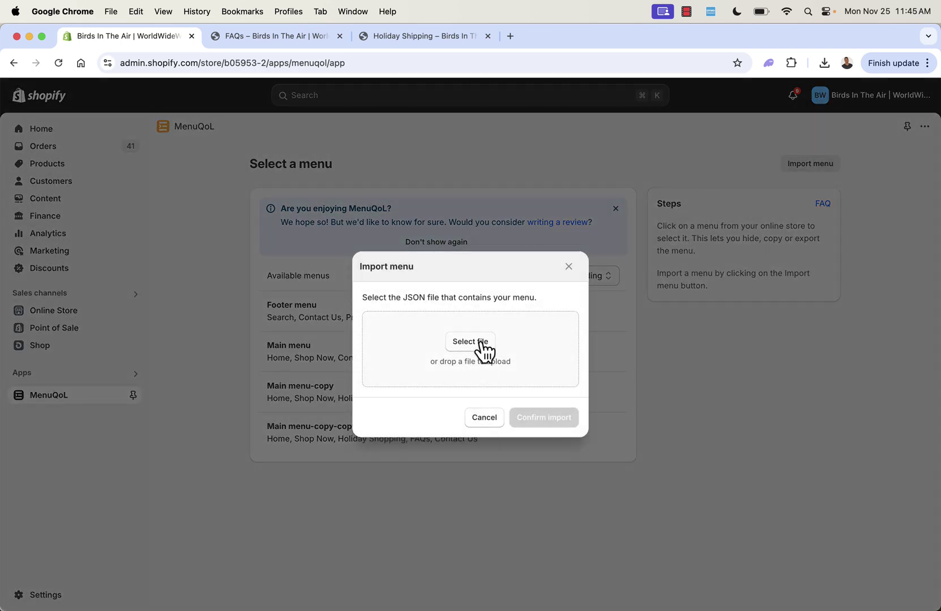
click(569, 266)
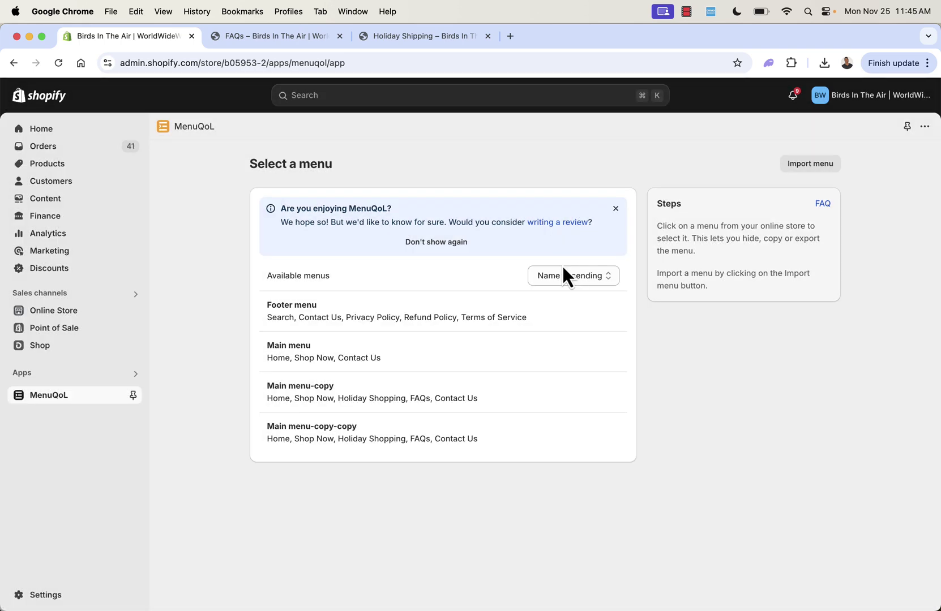
click(310, 441)
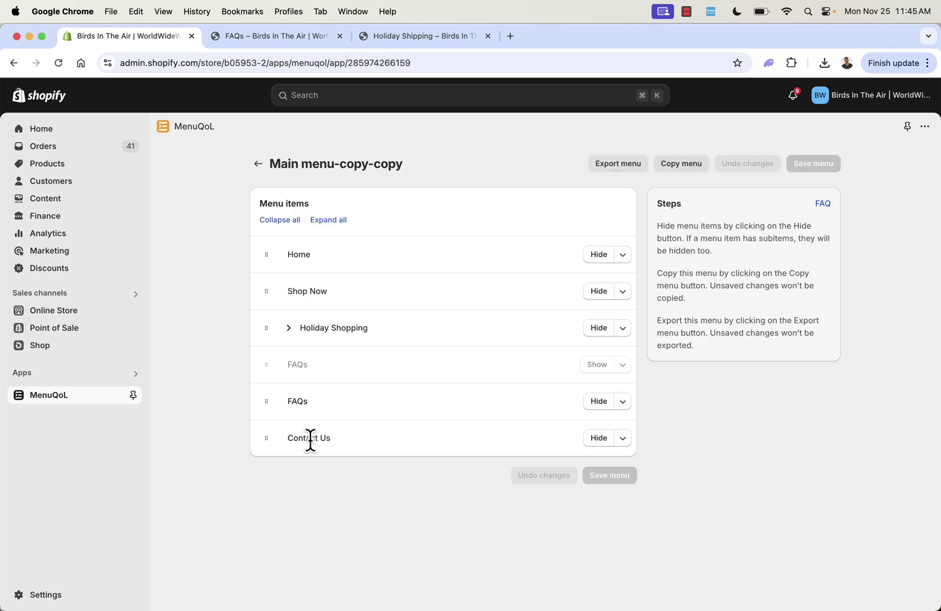
Check the storefront's Holiday Shopping submenu, then open Main menu-copy in MenuQoL
click(412, 42)
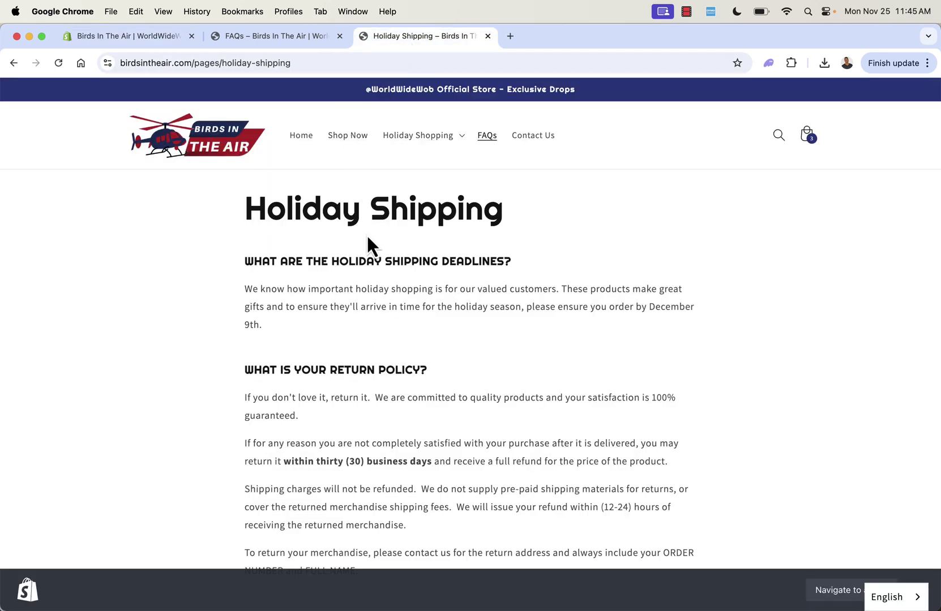
click(451, 138)
click(290, 245)
click(316, 31)
click(107, 38)
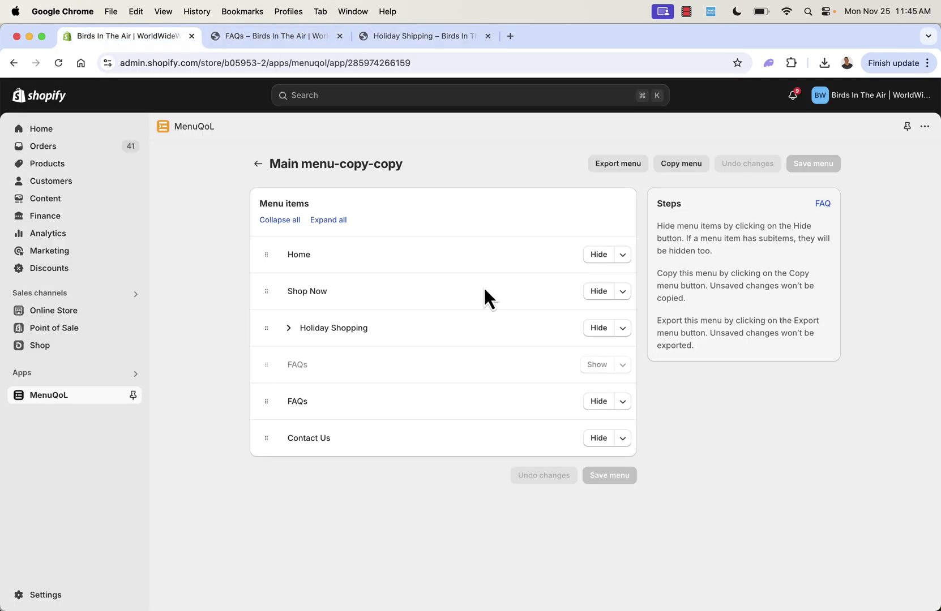
click(258, 165)
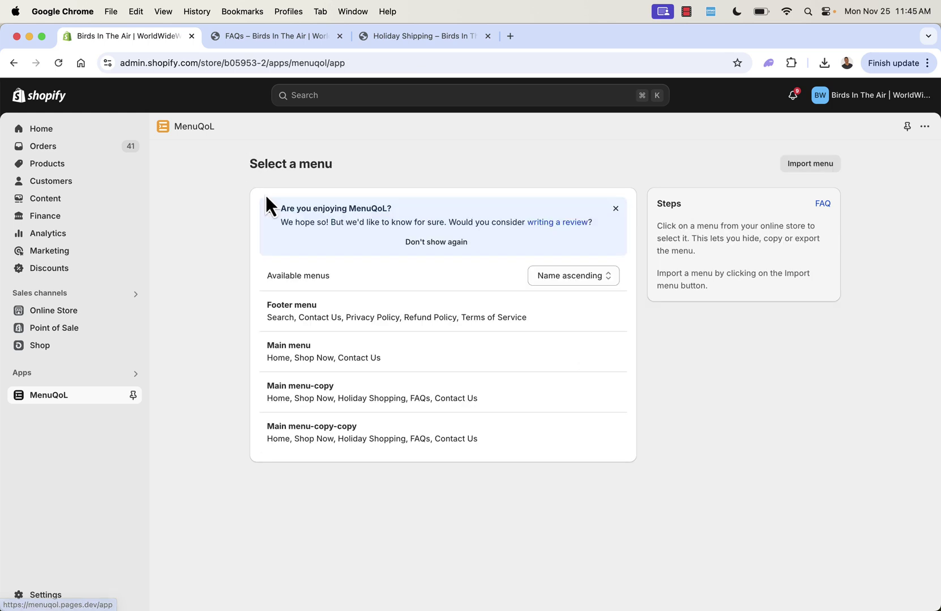
click(314, 399)
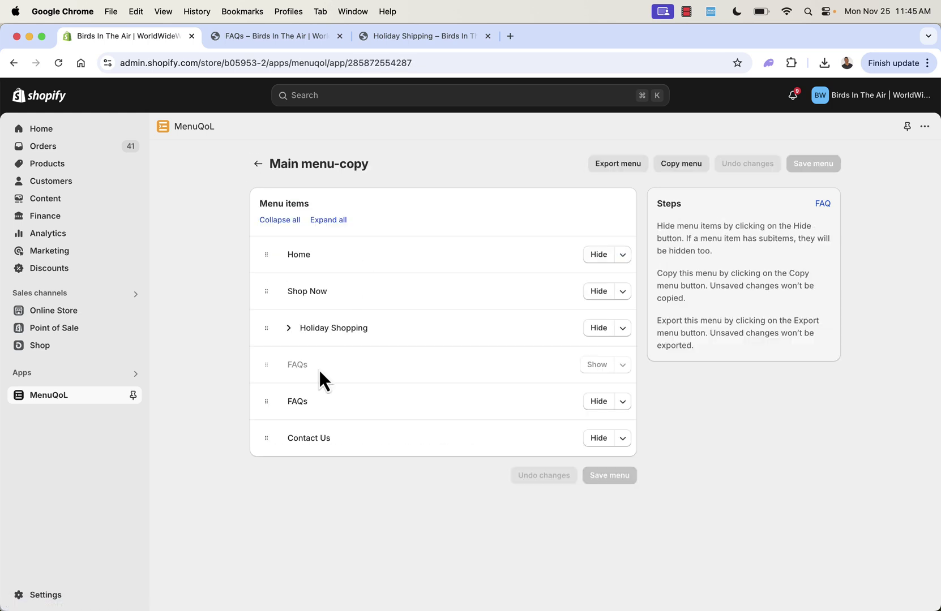
Verify the theme's Header menu is still Main menu-copy, then reopen the MenuQoL app
click(97, 313)
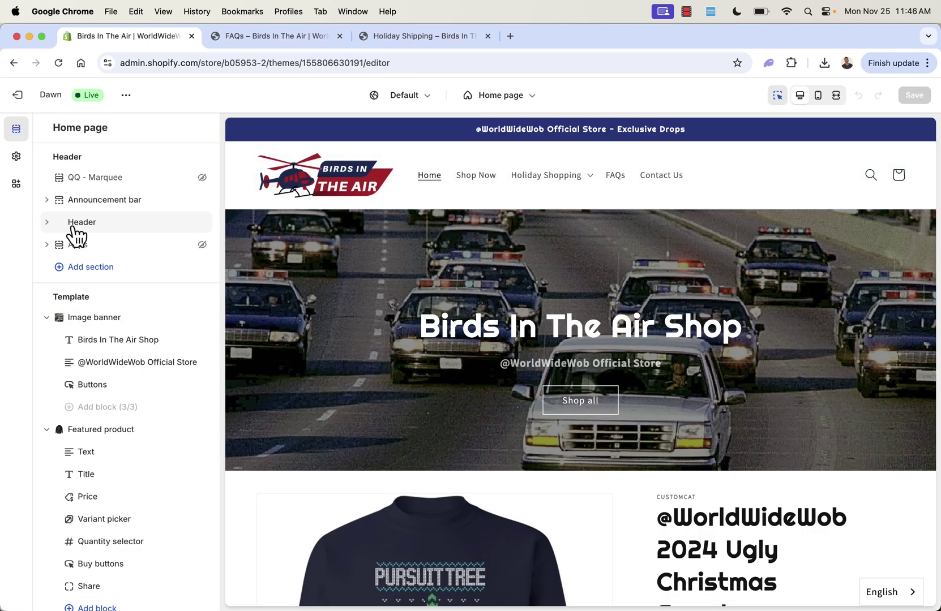
click(71, 226)
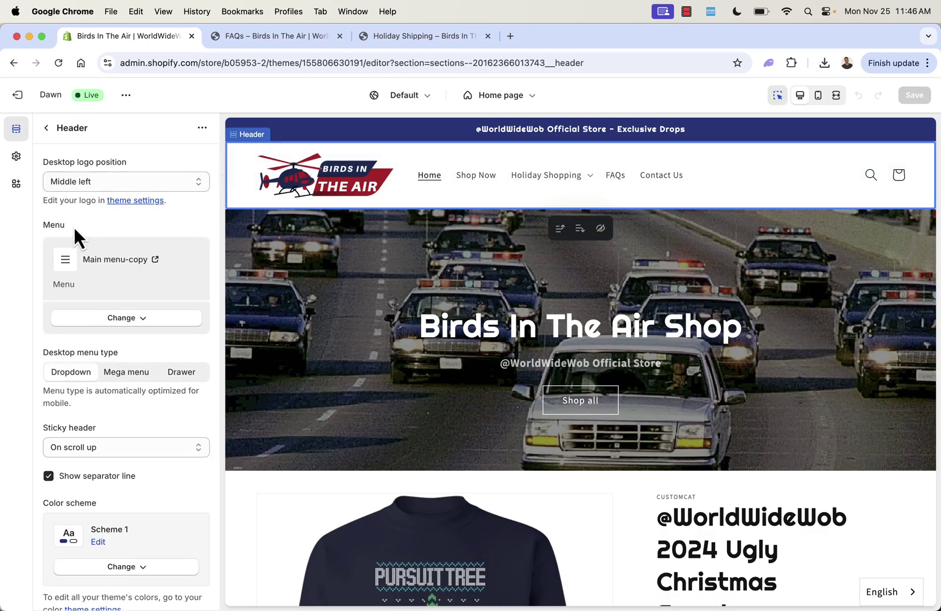
click(130, 318)
click(127, 344)
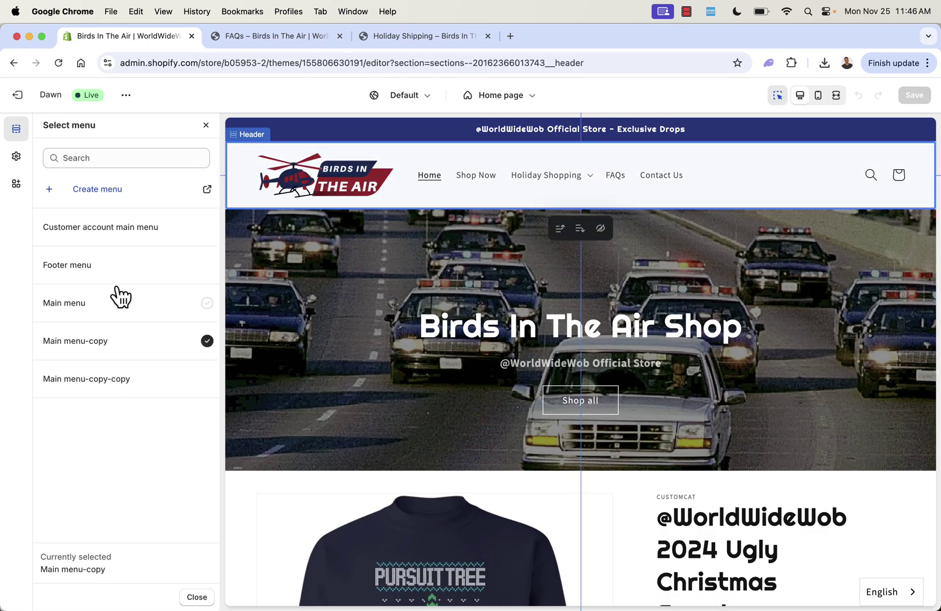
click(17, 95)
click(40, 467)
click(342, 143)
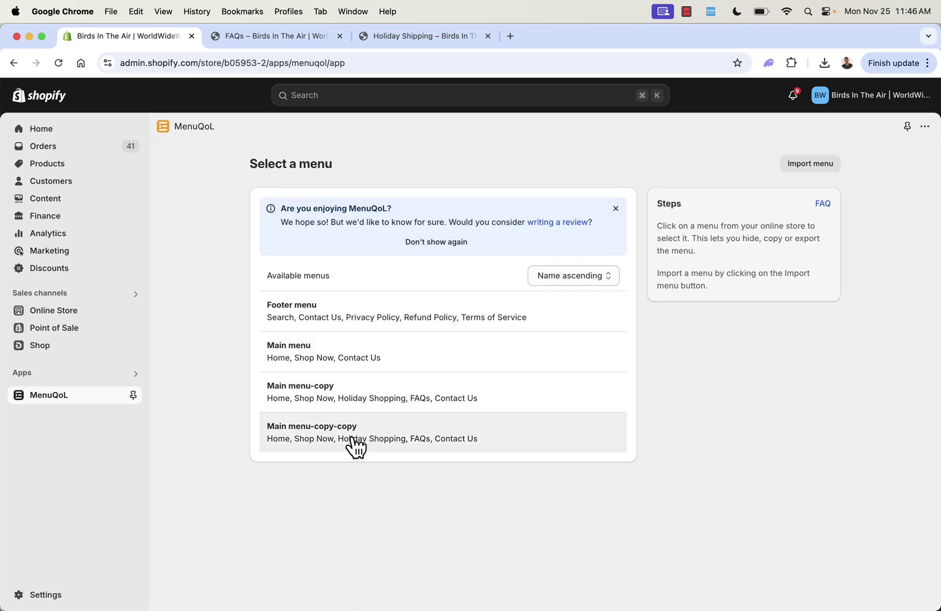
Delete Holiday Shopping and the duplicate FAQs, unhide FAQs, and save Main menu-copy-copy
click(353, 440)
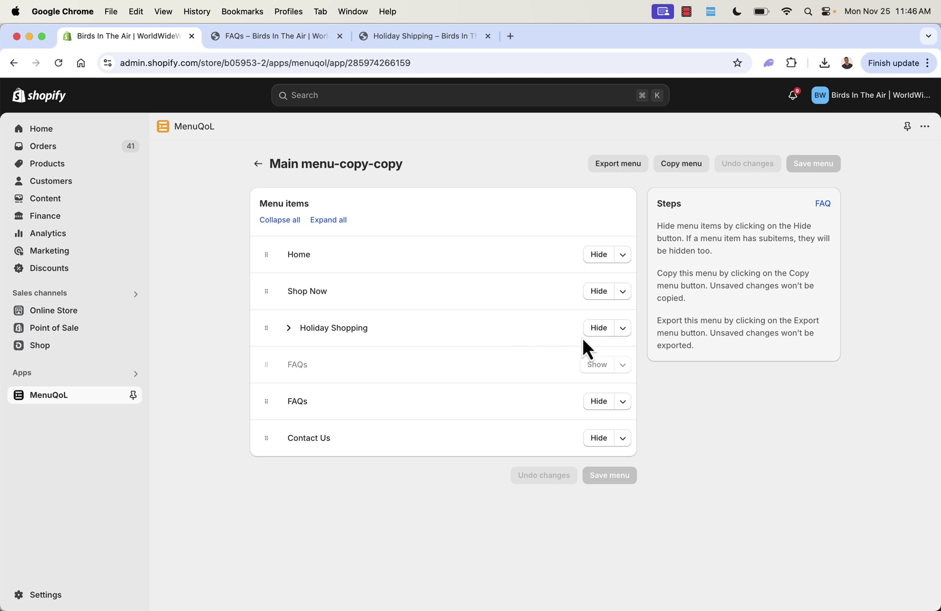
click(624, 328)
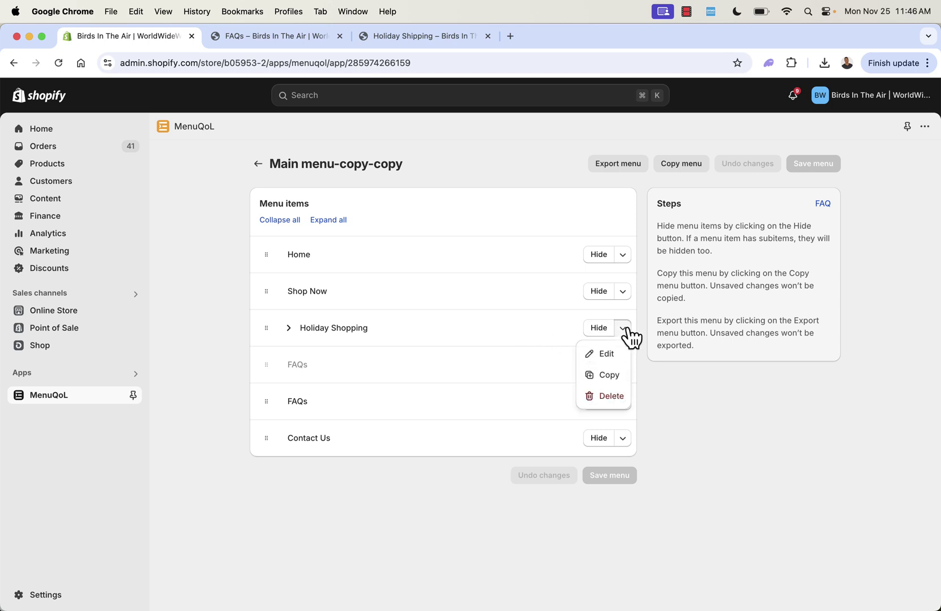
click(611, 397)
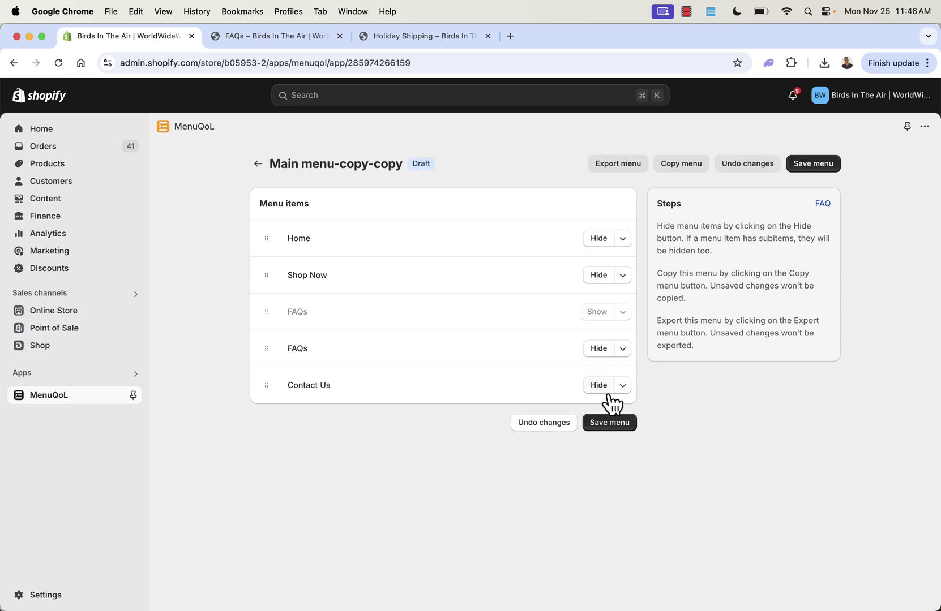
click(599, 313)
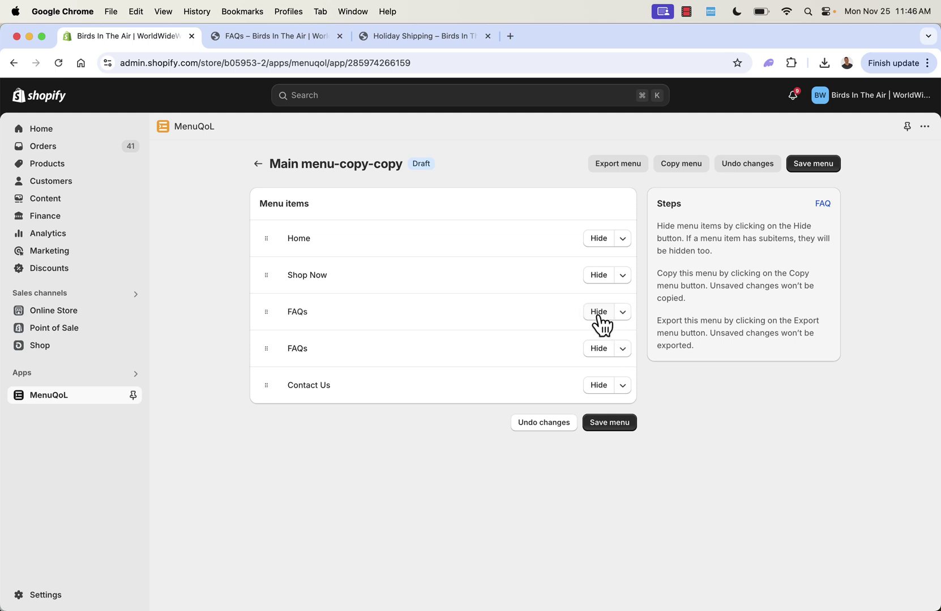
click(623, 348)
click(610, 417)
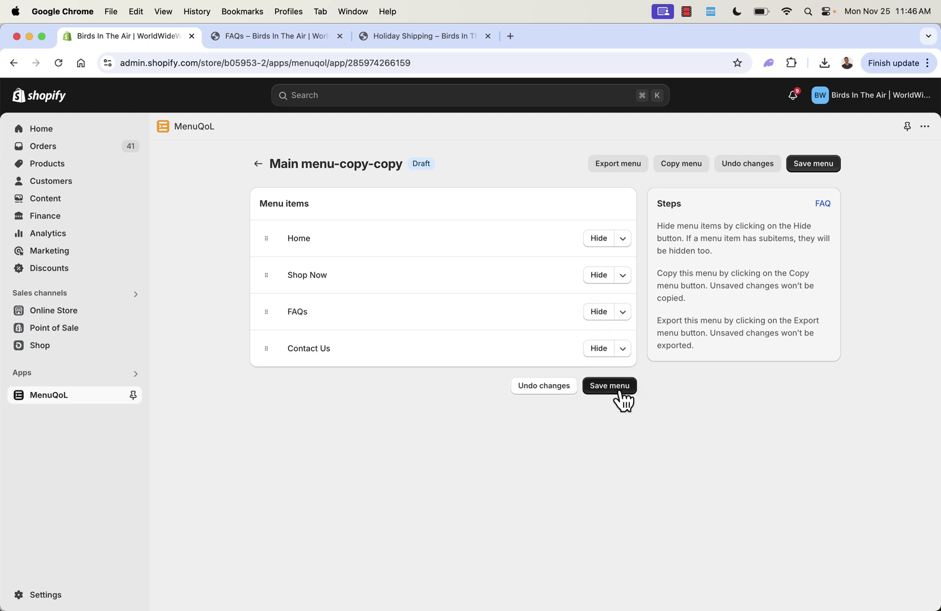
click(620, 391)
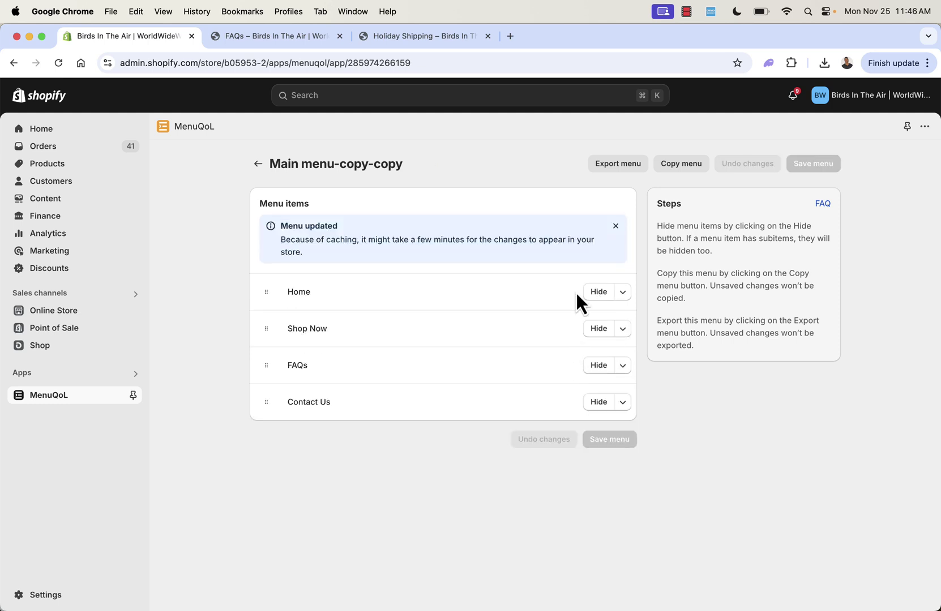
click(614, 165)
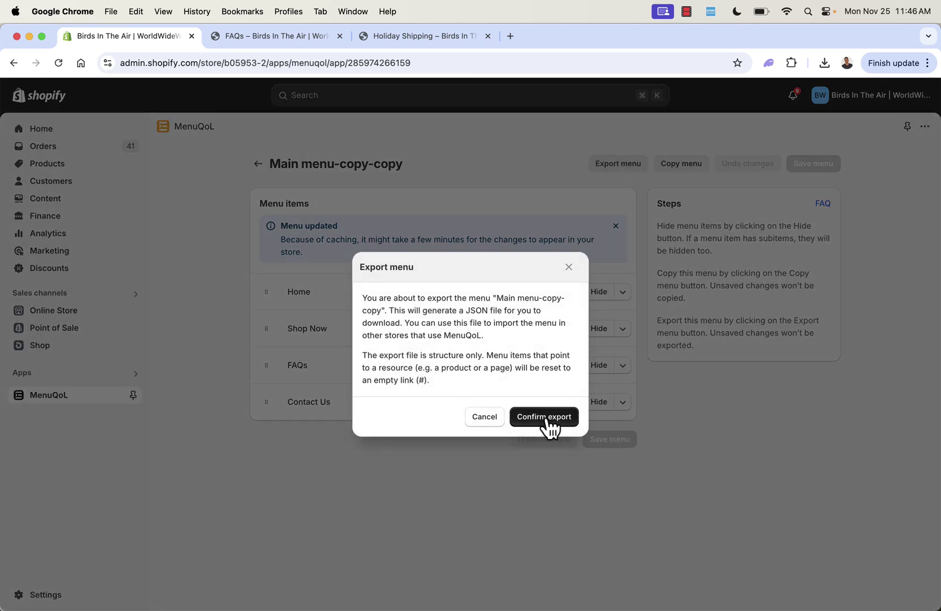
click(485, 420)
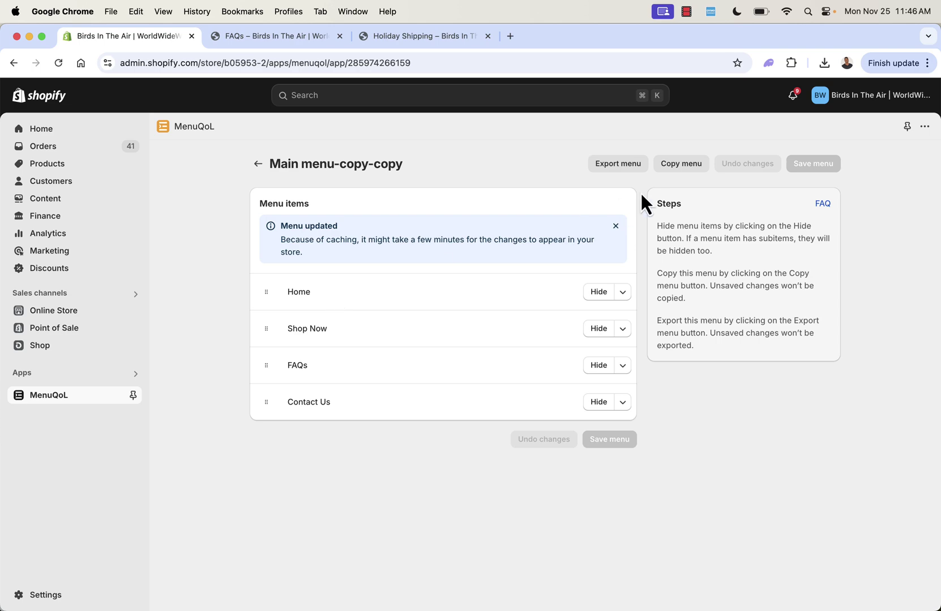
Duplicate the trimmed menu, then open Main menu-copy and duplicate it as well
click(679, 164)
click(564, 392)
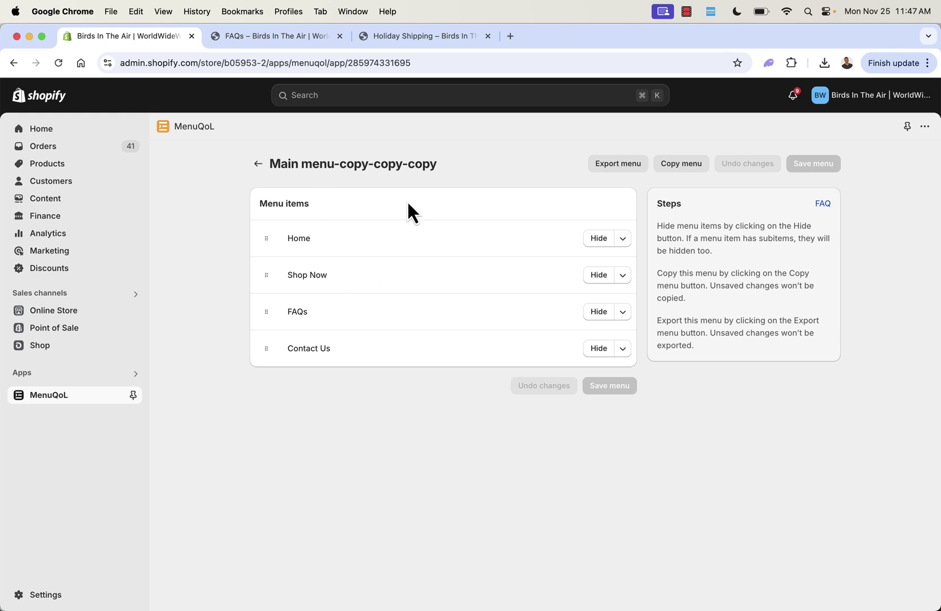
click(259, 165)
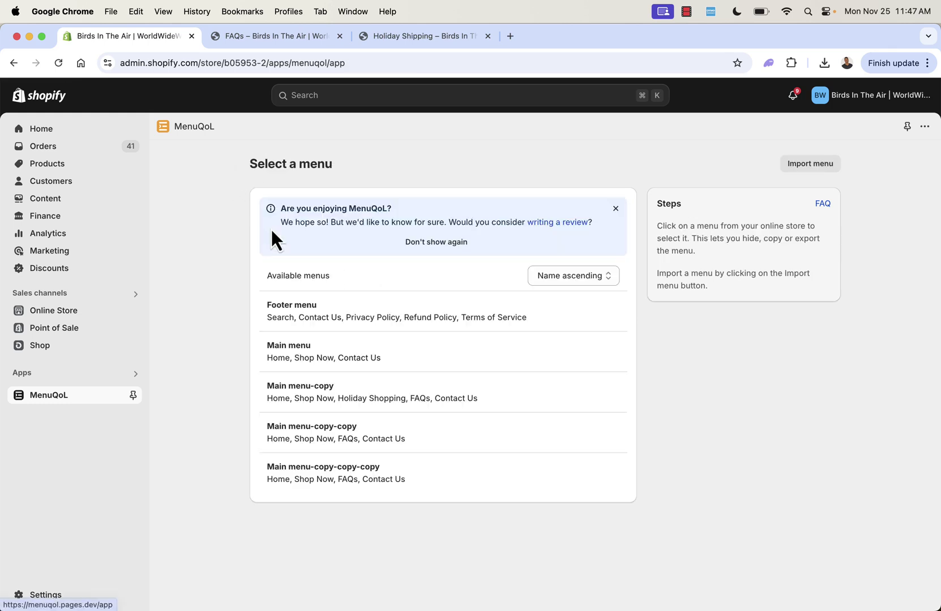
click(351, 400)
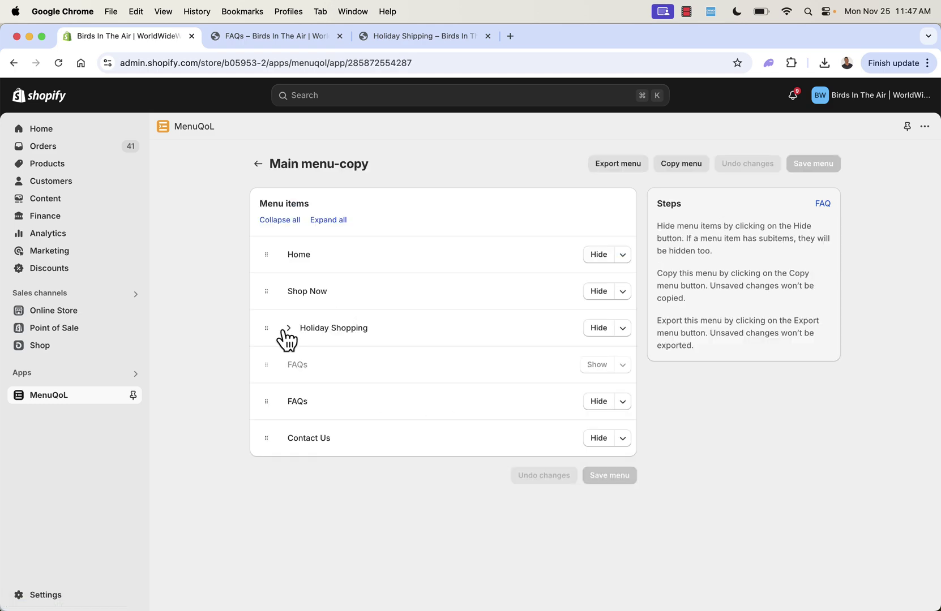
click(679, 172)
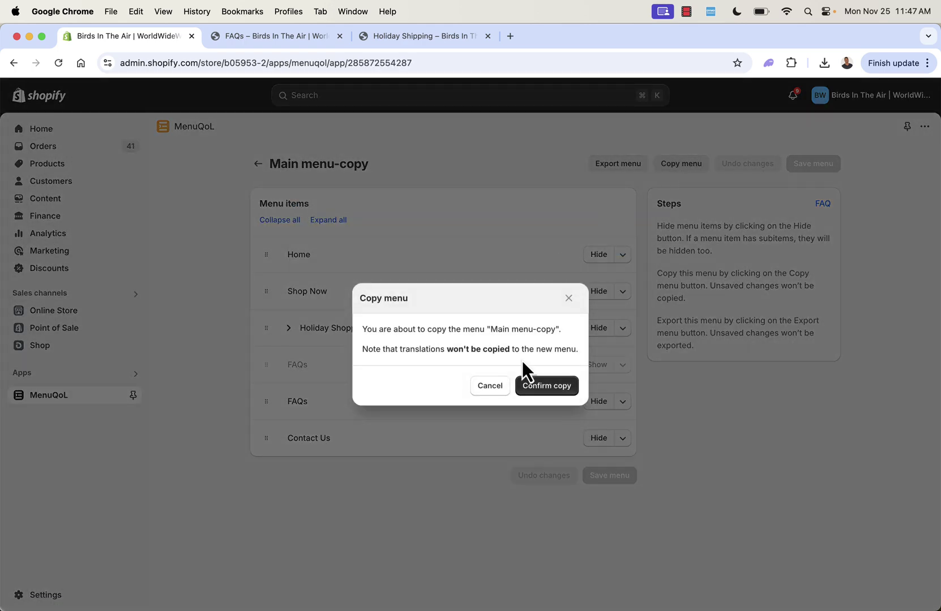
click(532, 388)
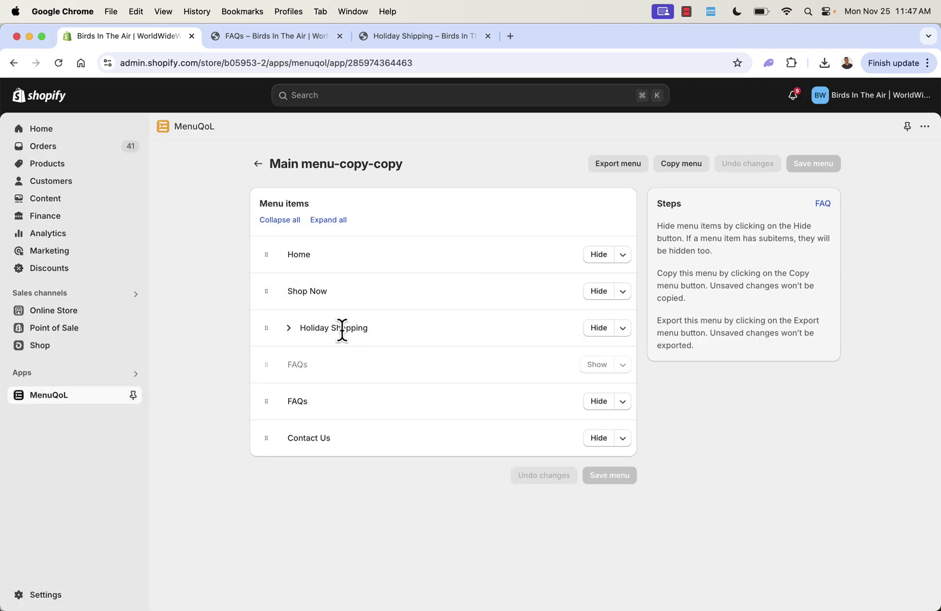
In the new copy, rename the Holiday Shopping item to Back To School
click(624, 330)
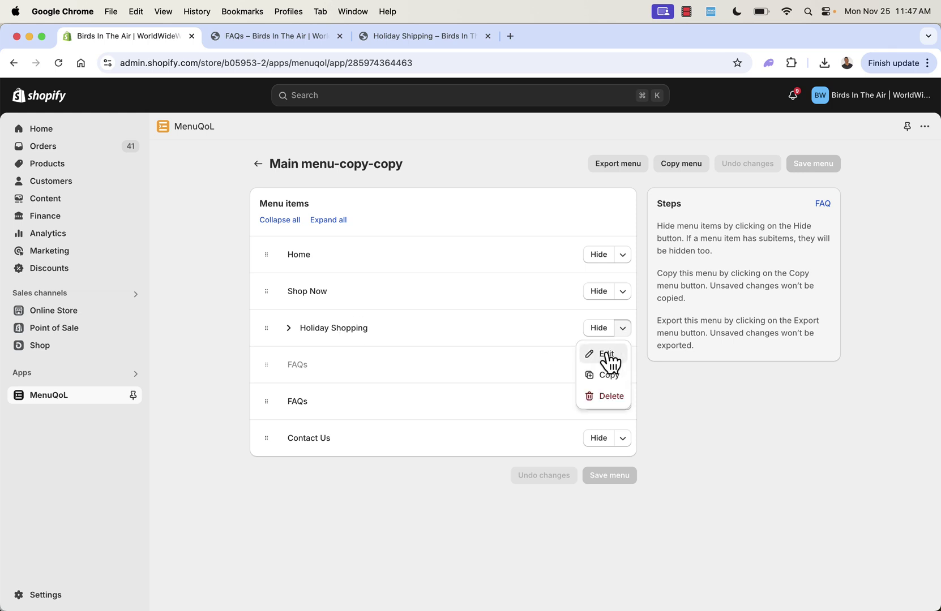
click(326, 222)
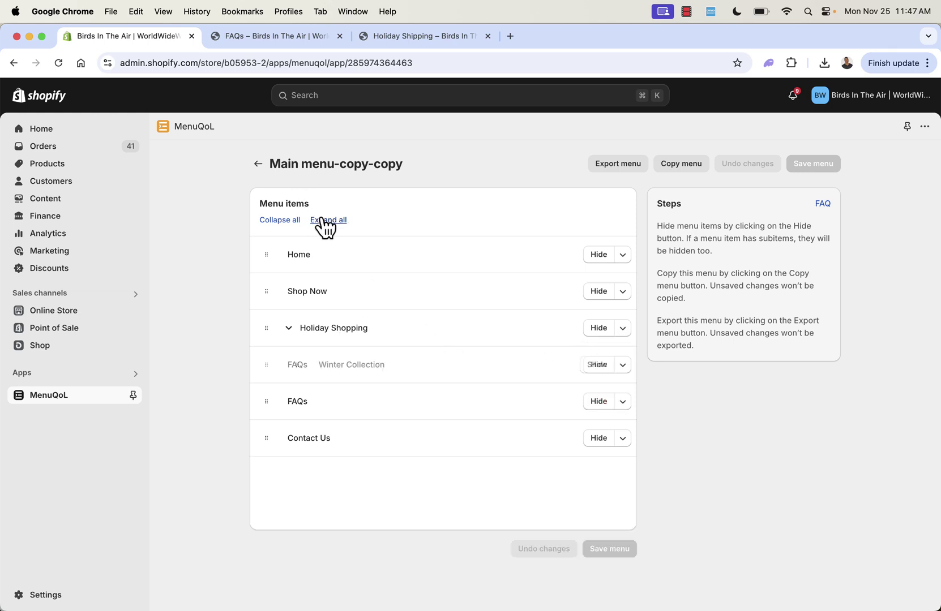
click(624, 329)
click(614, 354)
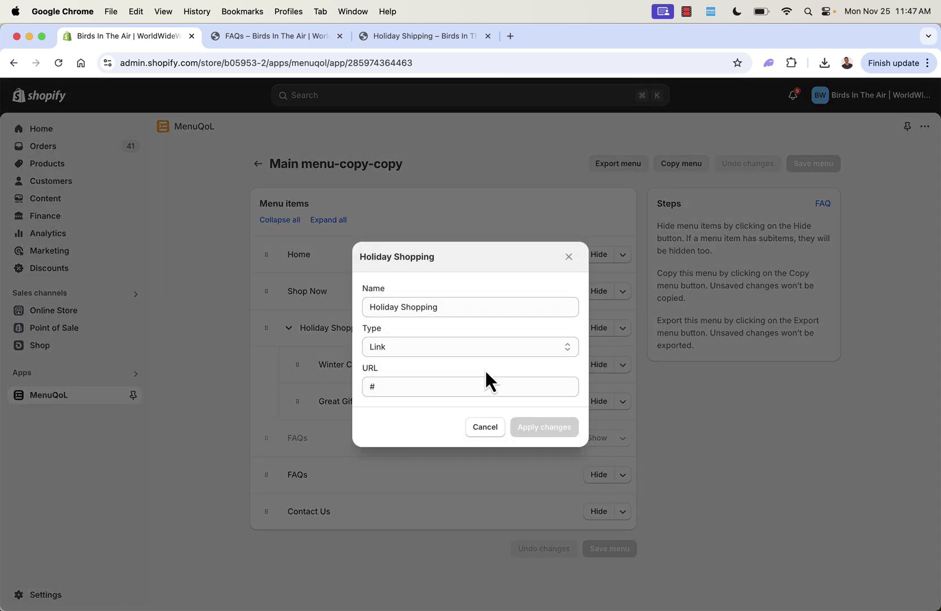
triple_click(432, 307)
text(Back)
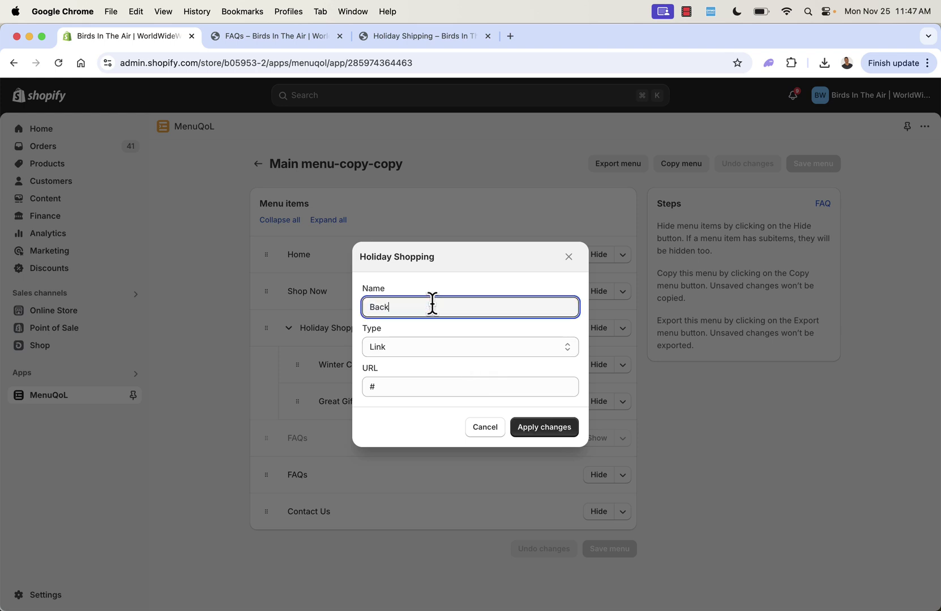
text( To School)
key(super+a)
text(Spring Co)
key(super+a)
text(Halloween)
key(super+a)
text(Sujm)
key(BackSpace)
key(BackSpace)
text(mmer)
key(super+a)
text(4th Of J)
key(super+a)
text(Bc)
key(BackSpace)
text(ack To School)
click(545, 427)
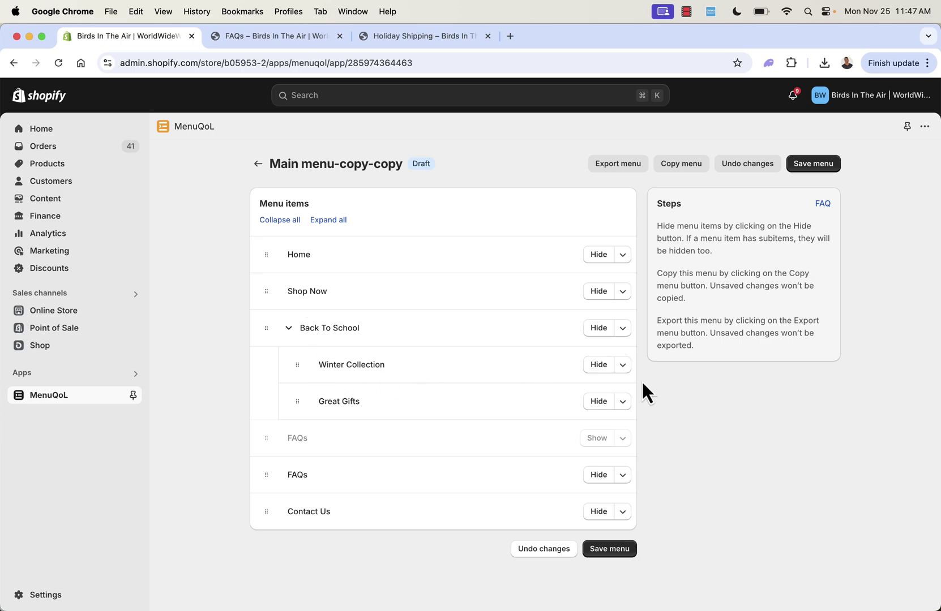
Link the Winter Collection item to the Fall collection and rename it Fall Collection
click(622, 366)
click(608, 393)
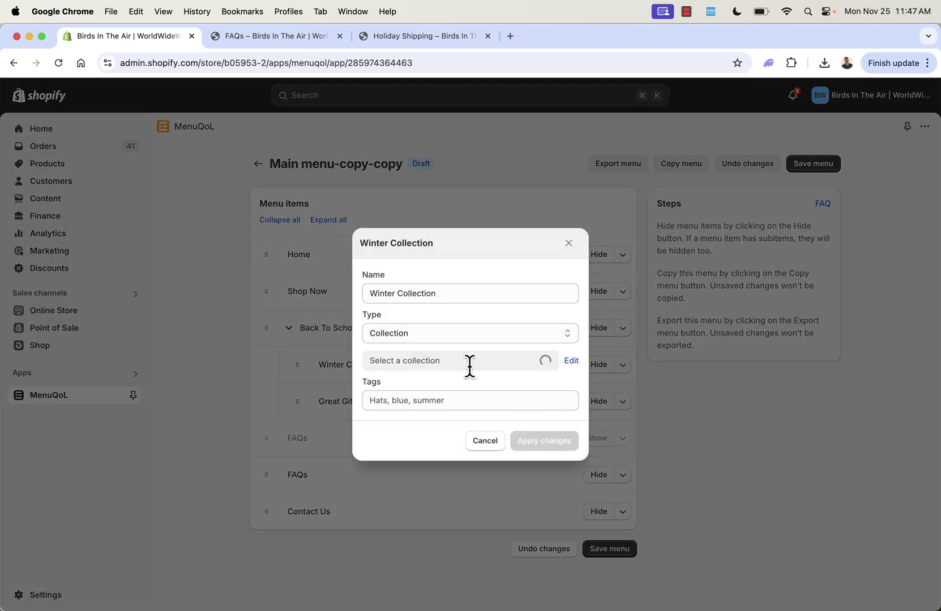
click(572, 363)
click(442, 445)
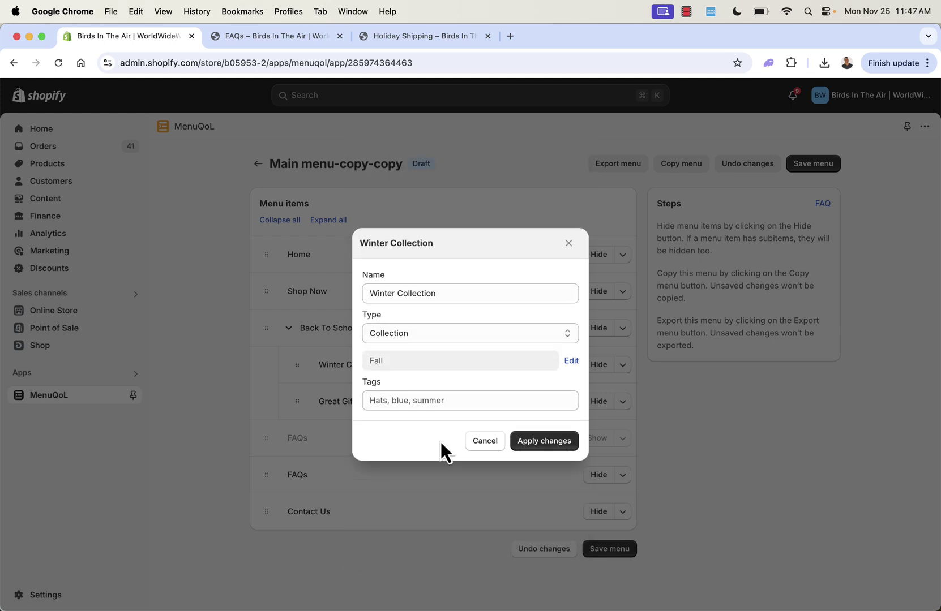
triple_click(388, 292)
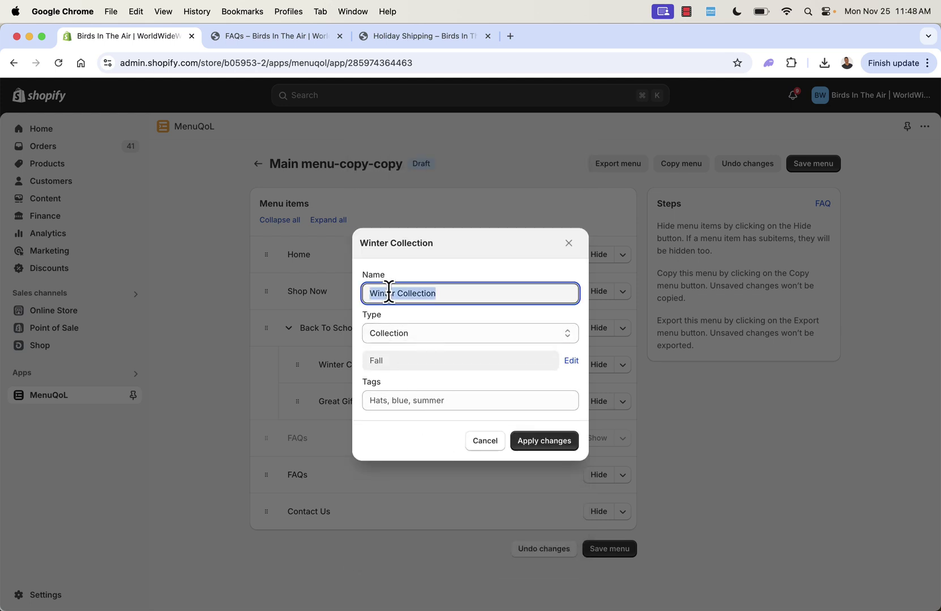
double_click(388, 292)
text(Fall)
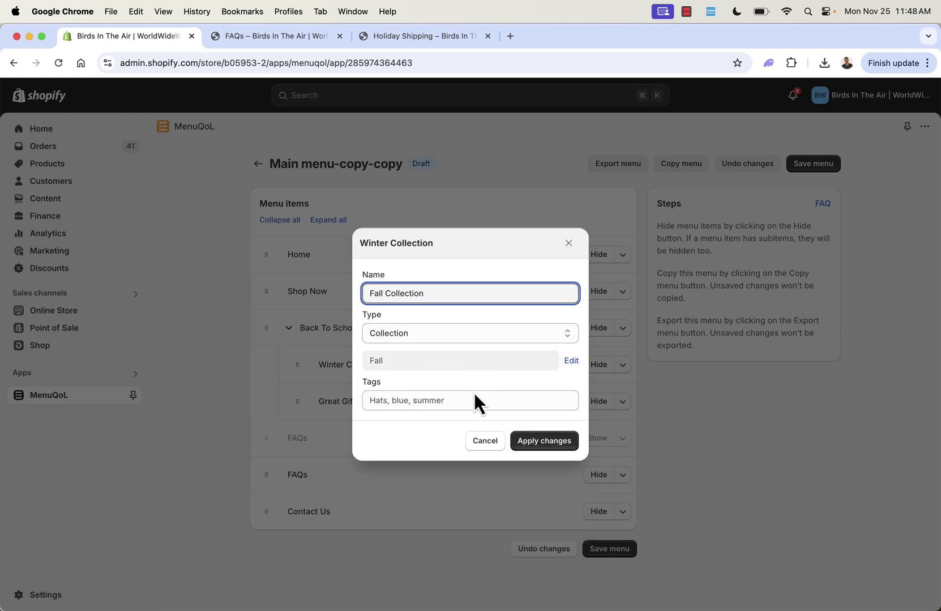
click(527, 443)
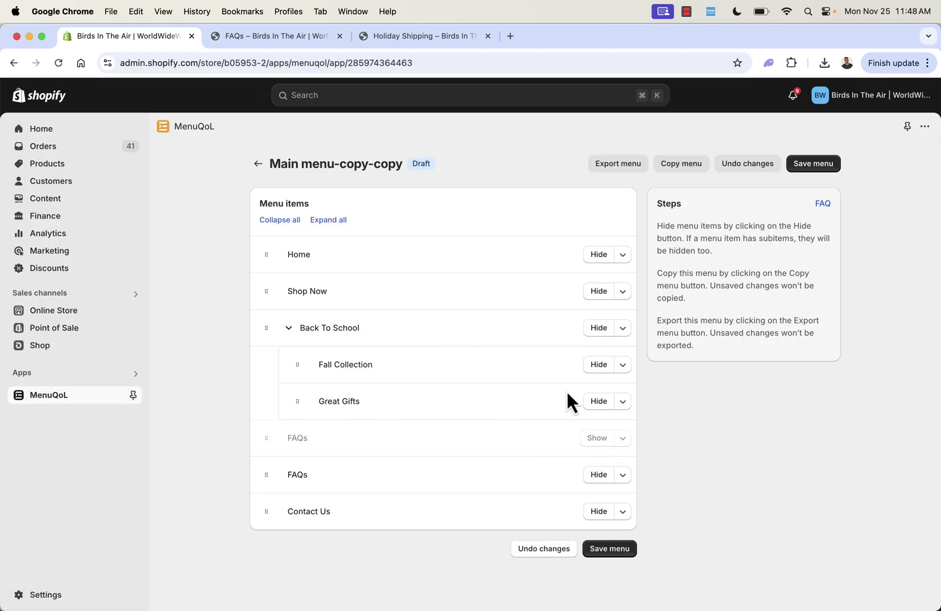
Rename the Great Gifts item to Student Favorites and save the menu
click(623, 402)
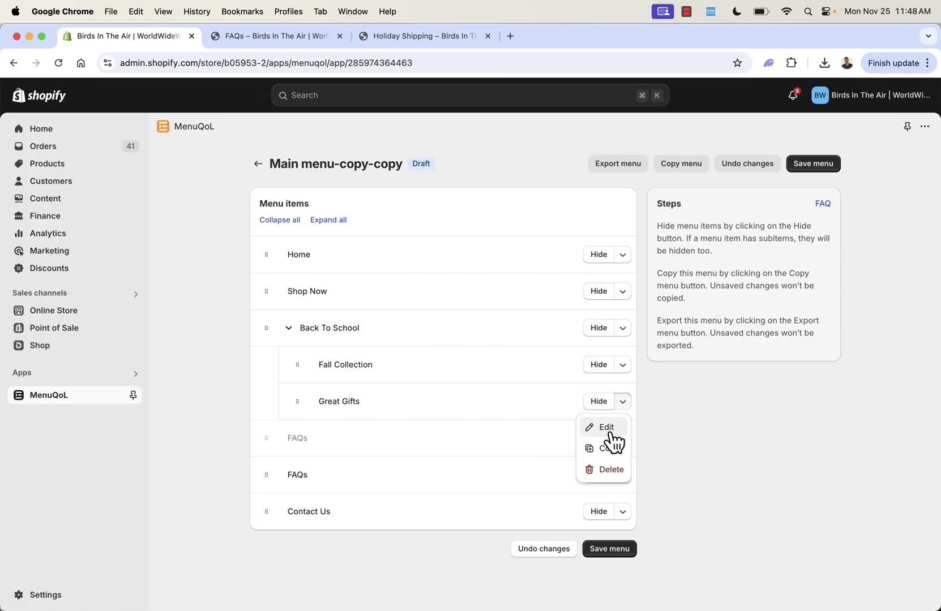
click(609, 428)
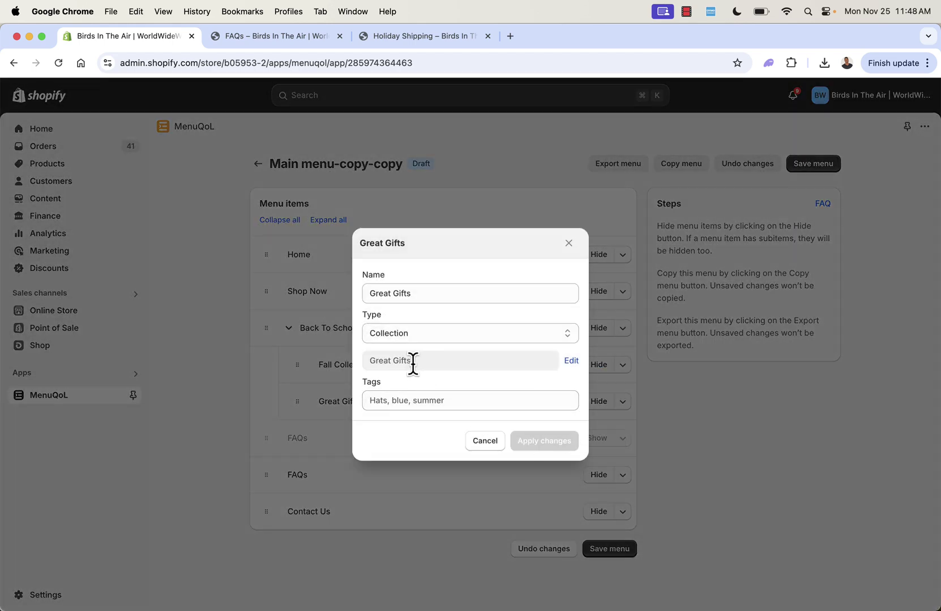
double_click(420, 295)
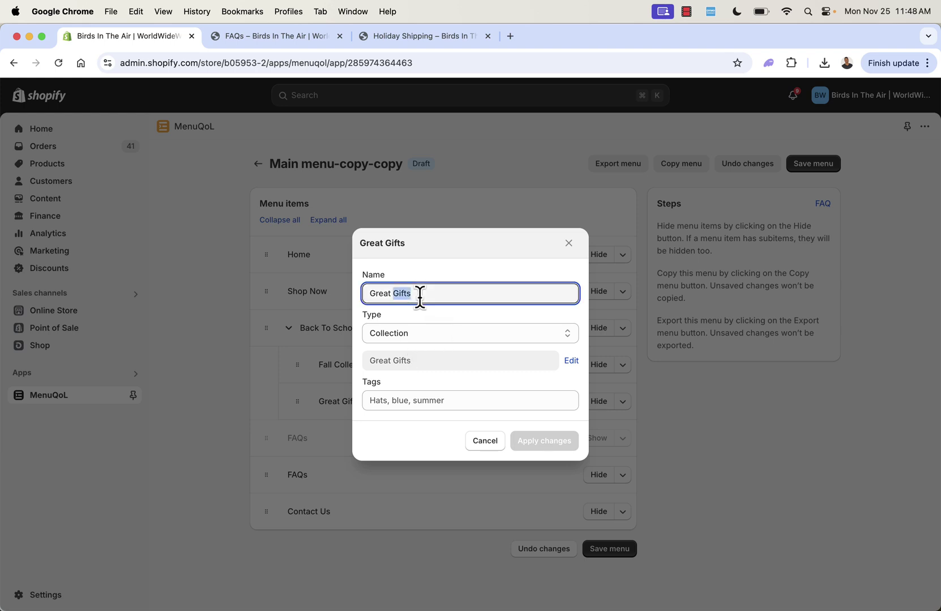
click(419, 295)
text(Student Favorites)
click(535, 441)
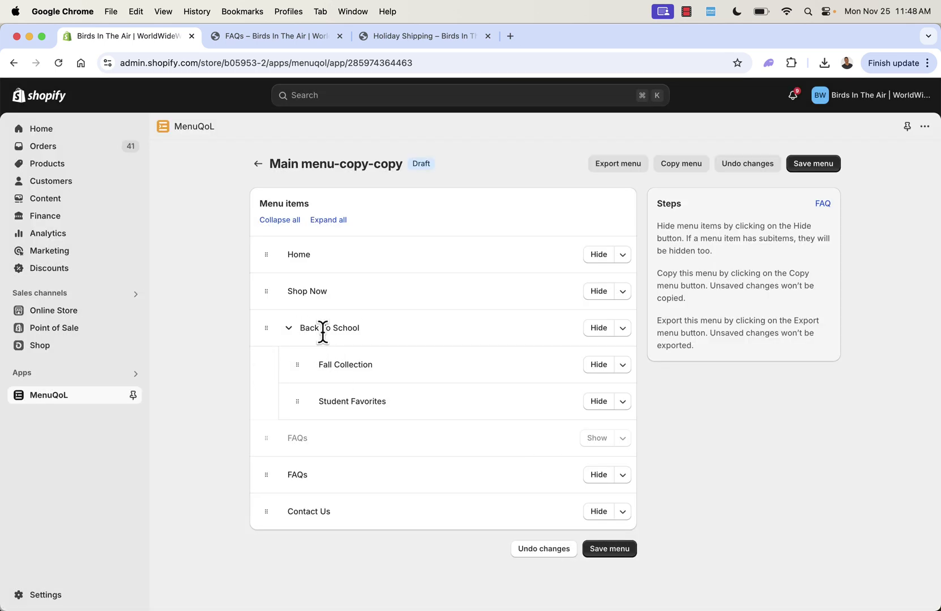
click(807, 164)
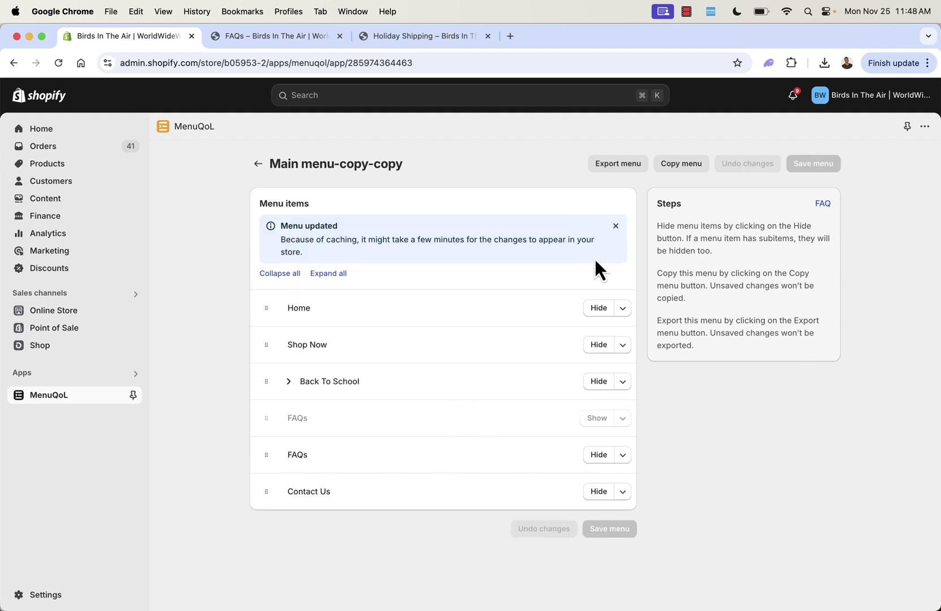
Copy the menu as Main menu-copy-copy-copy and select the Back To School item's name for replacement
click(682, 167)
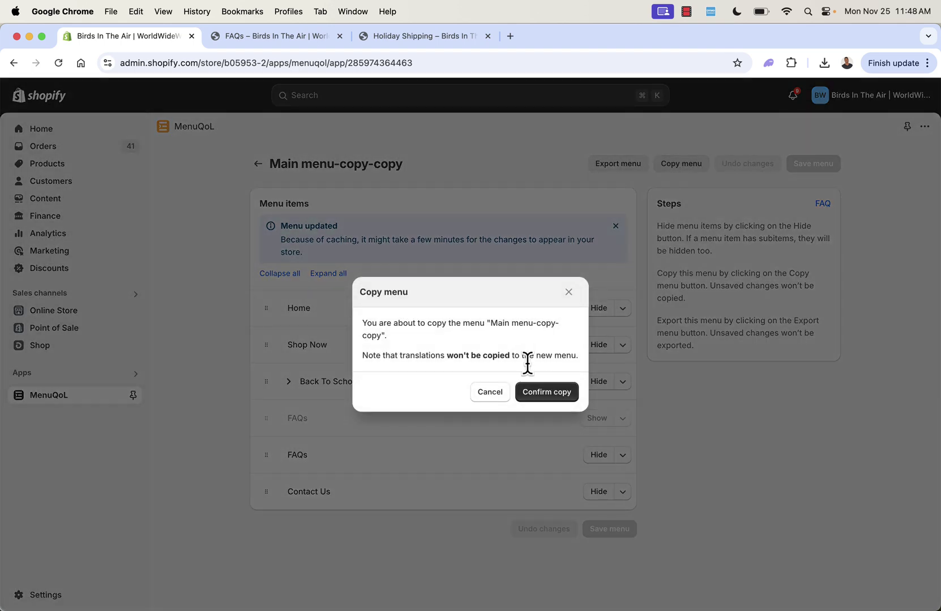
click(555, 396)
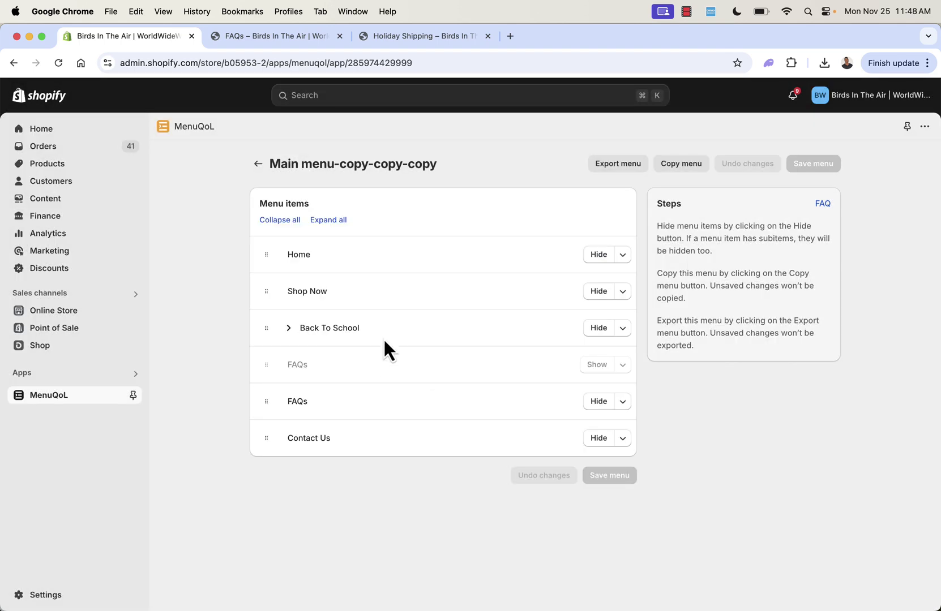
click(623, 329)
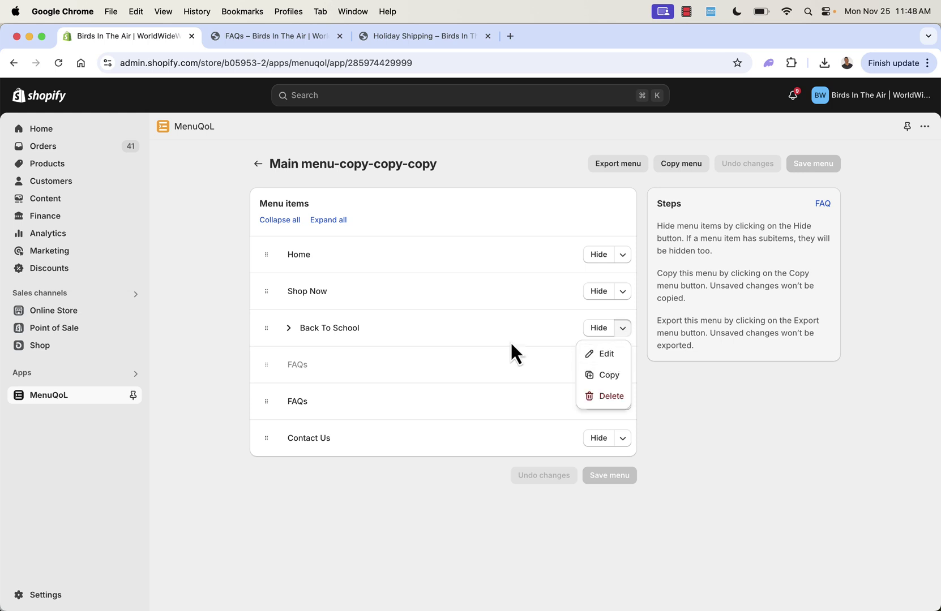
click(324, 221)
click(623, 330)
drag(622, 332, 604, 363)
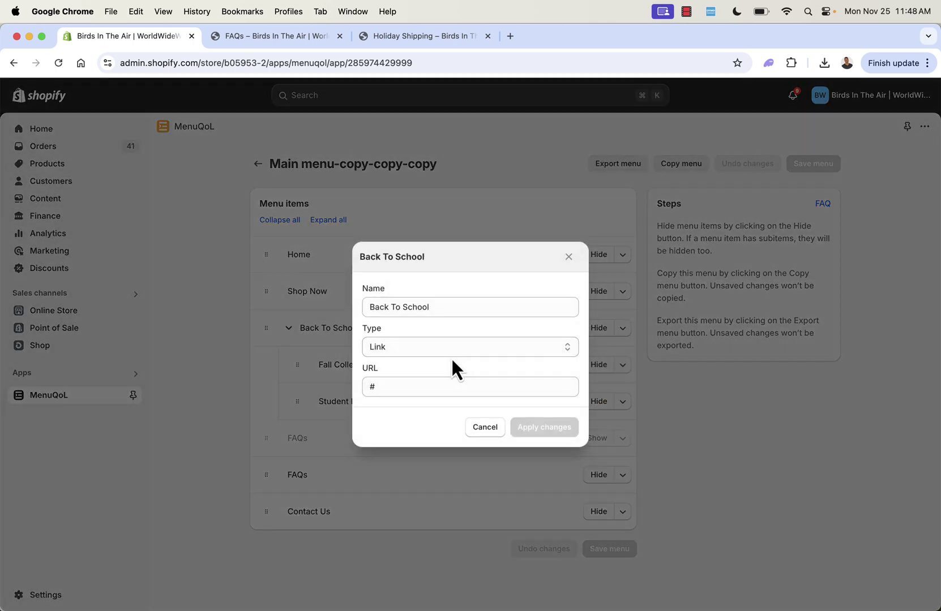
triple_click(404, 308)
Rename the Back To School item to Summer Favorites
text(Summer Favo)
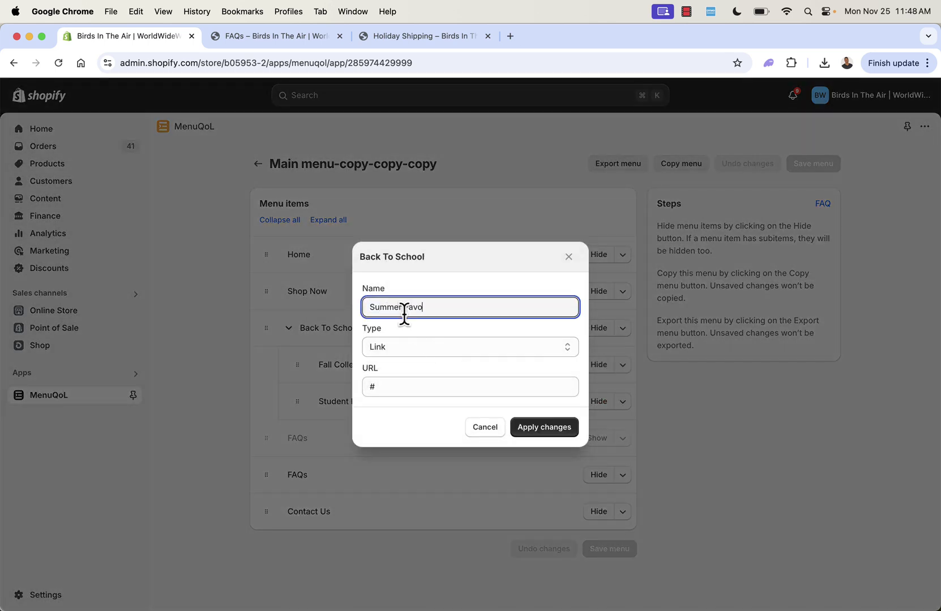
text(rites)
click(538, 435)
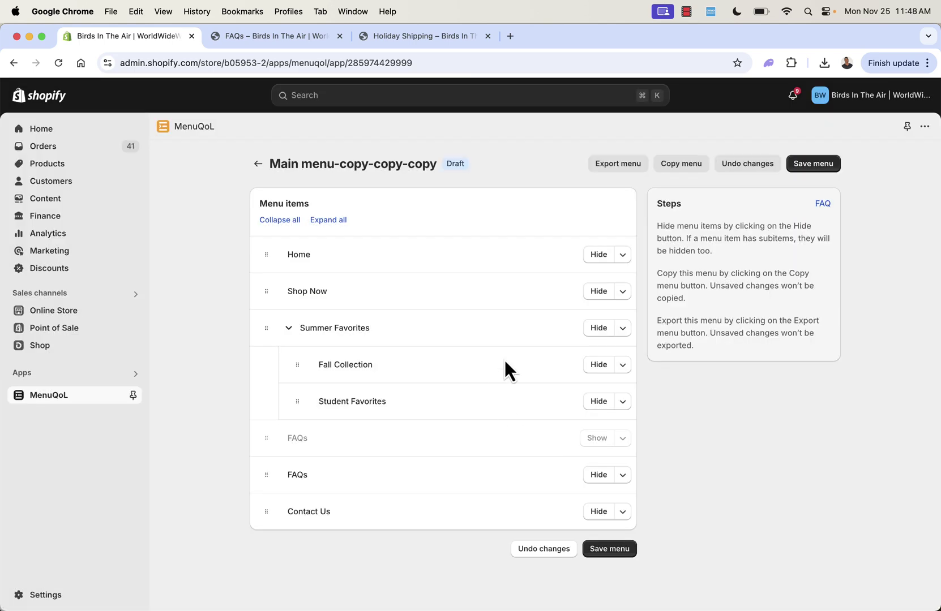
Relink the Fall Collection item to the Summer collection
click(621, 368)
click(608, 390)
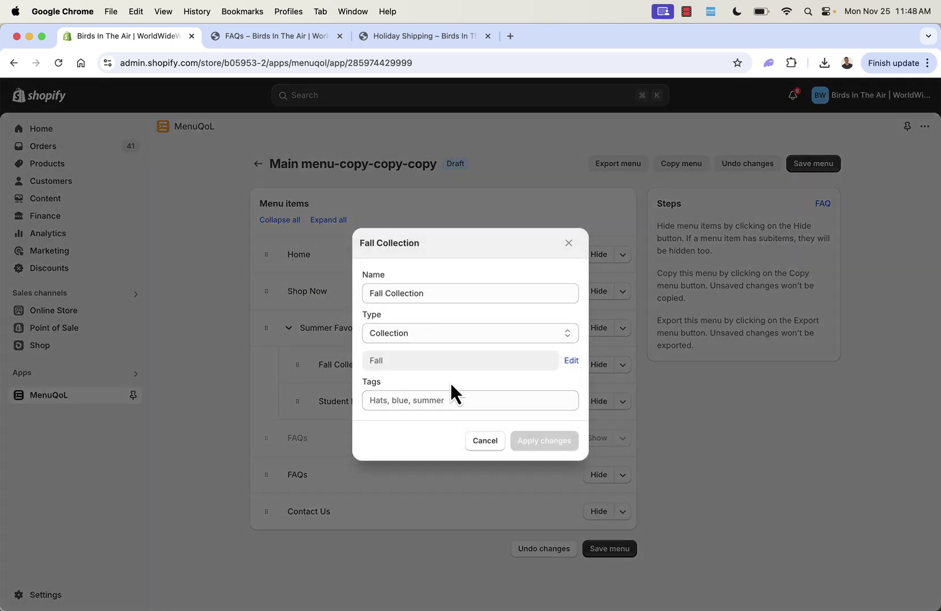
click(572, 361)
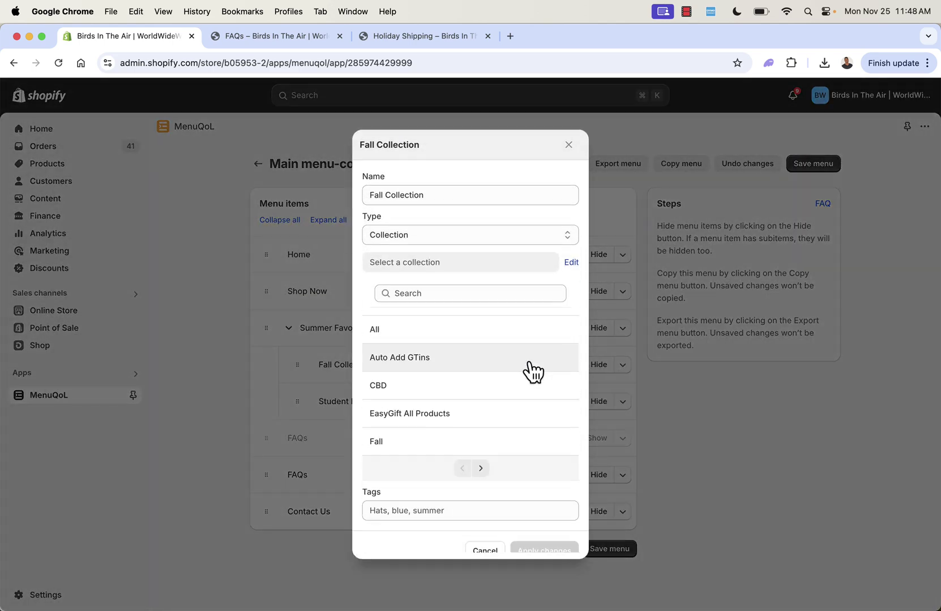
click(481, 462)
click(402, 441)
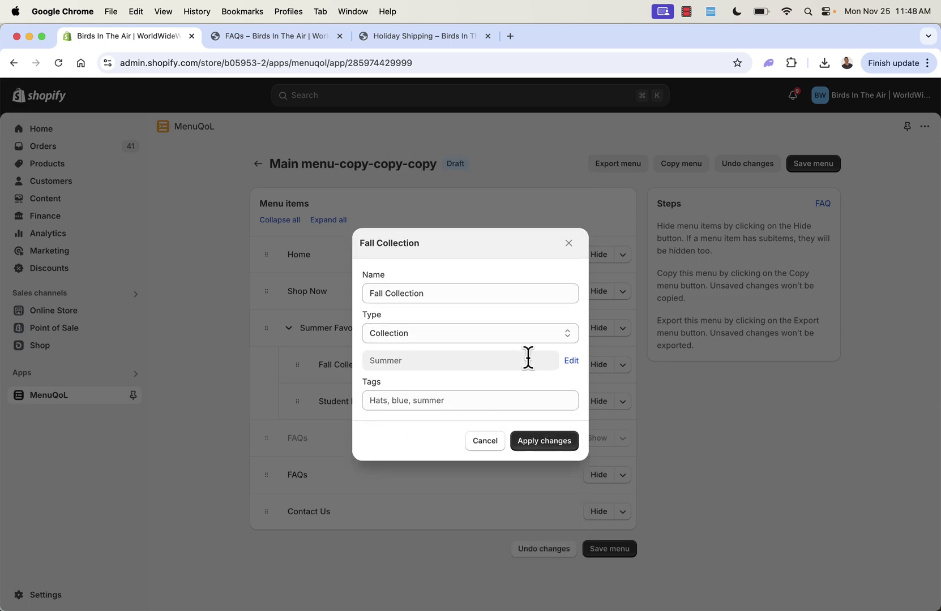
click(552, 443)
Link Student Favorites to Featured, rename it Best For Hot Weather, and save the menu
click(622, 402)
click(609, 428)
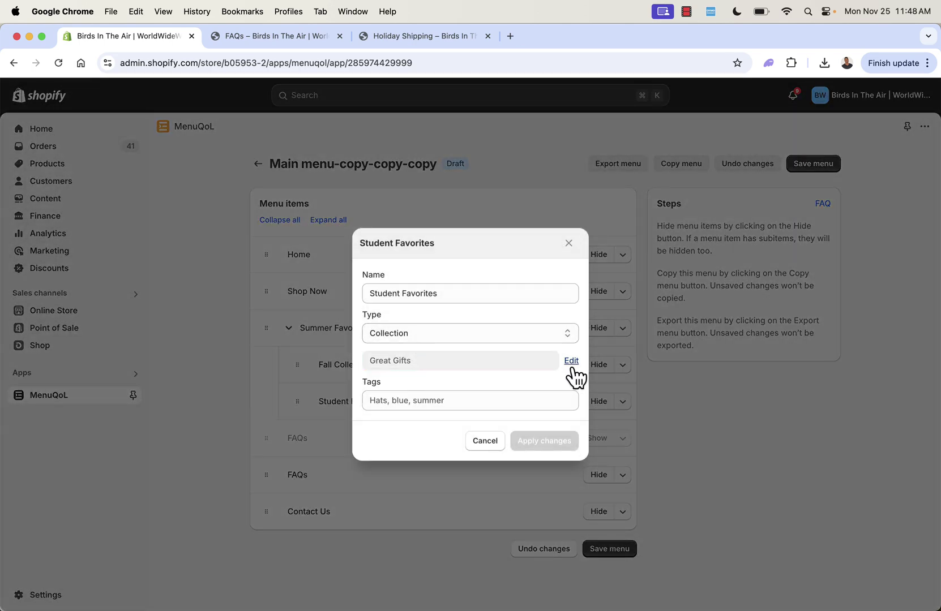
click(573, 367)
click(482, 462)
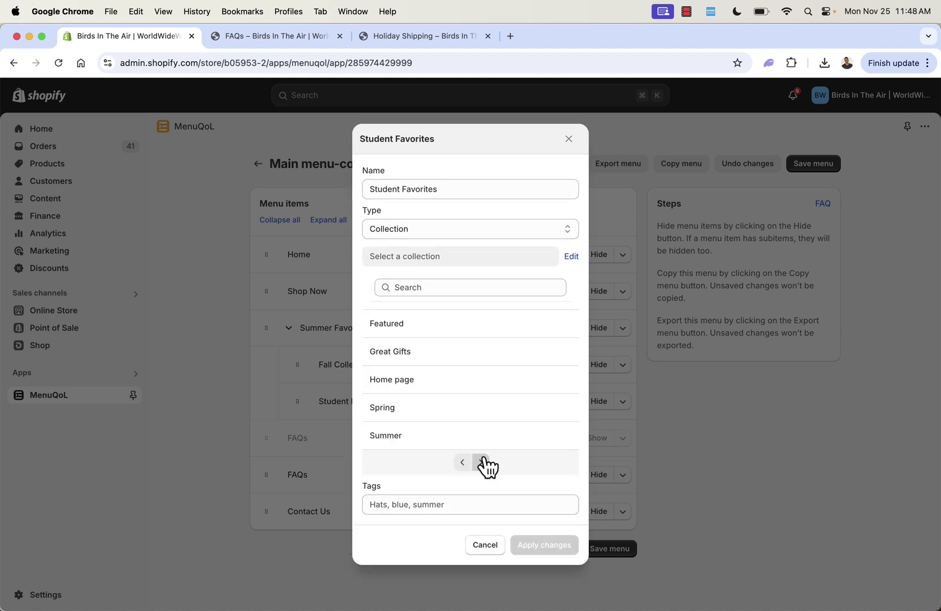
click(482, 462)
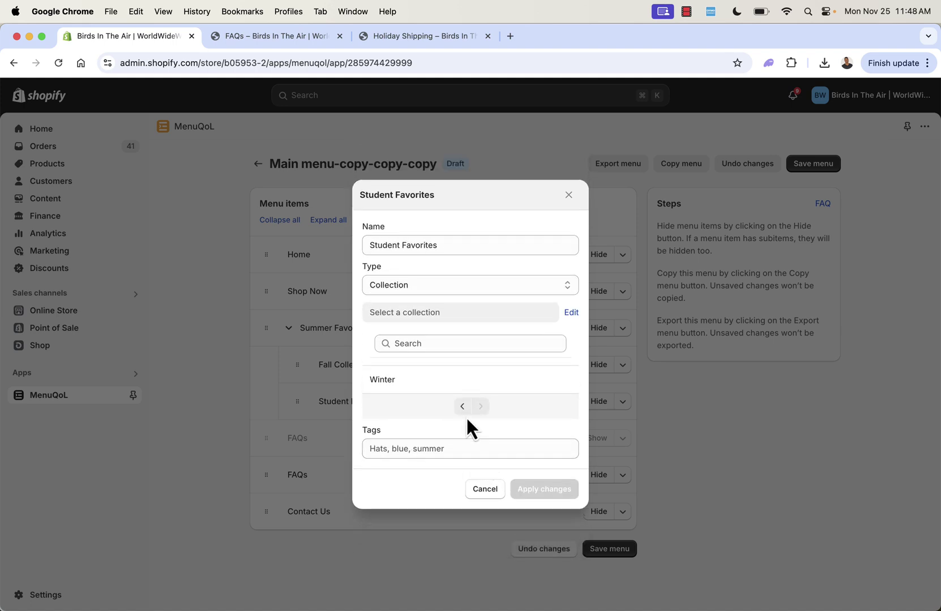
click(463, 412)
click(404, 322)
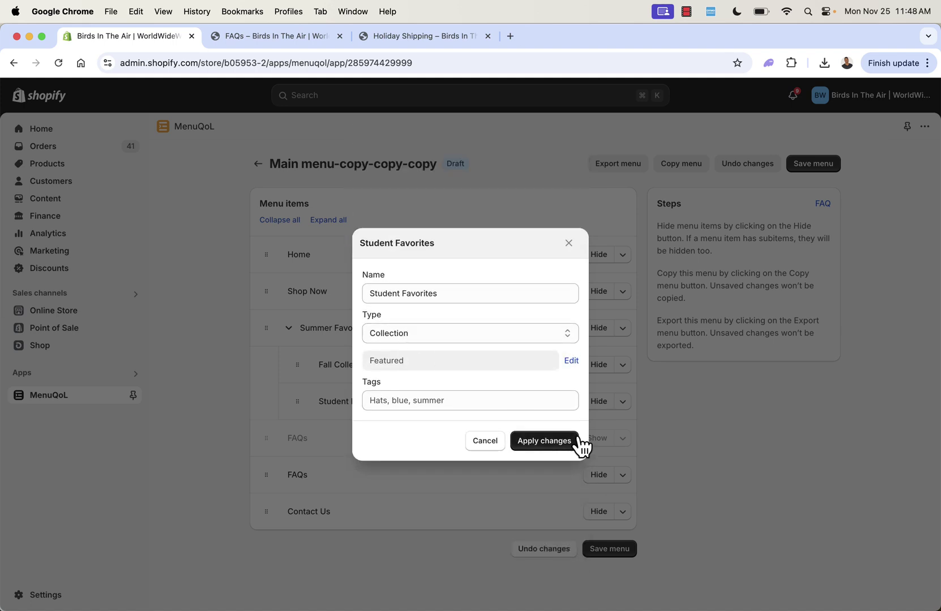
triple_click(404, 287)
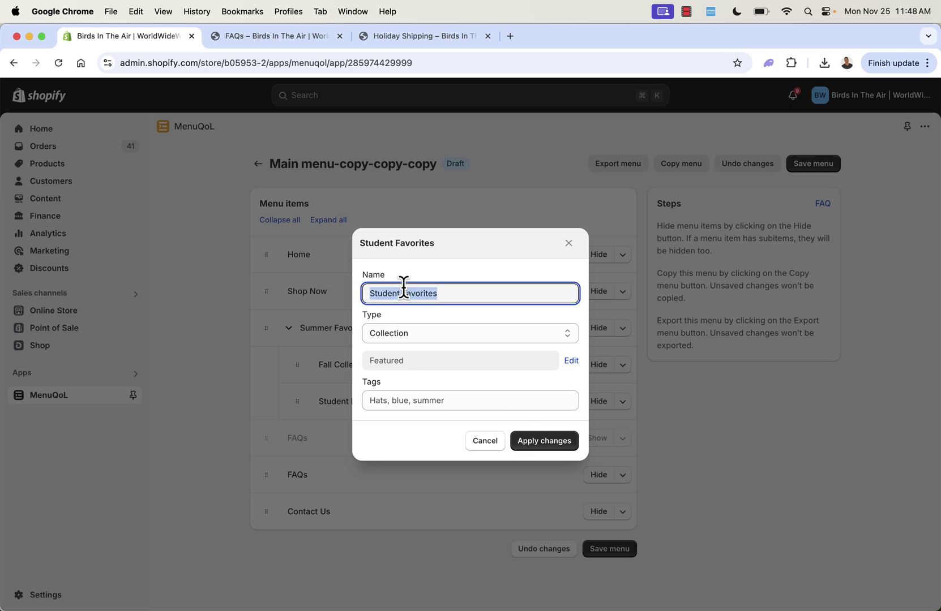
key(BackSpace)
text(Best For Hot Weather)
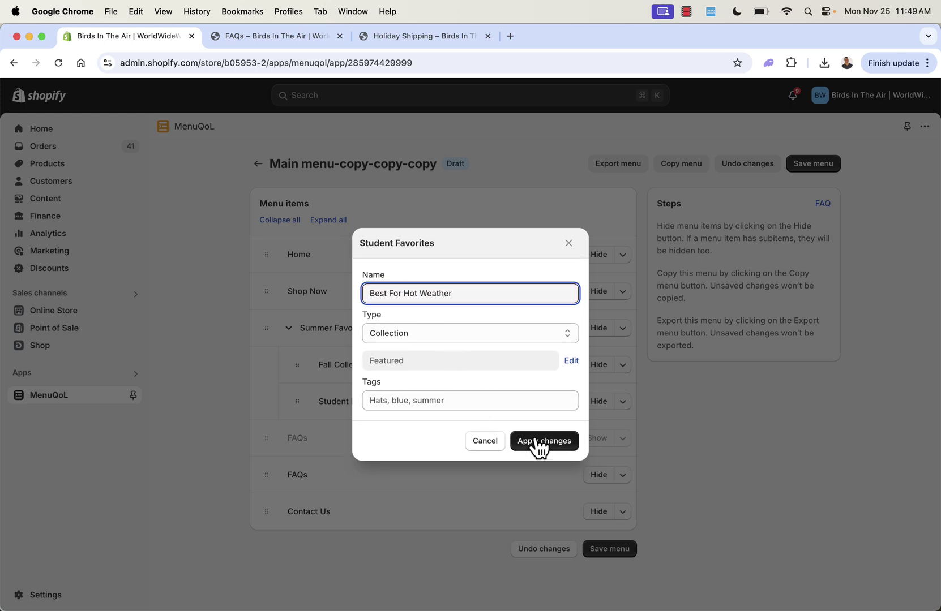
click(540, 445)
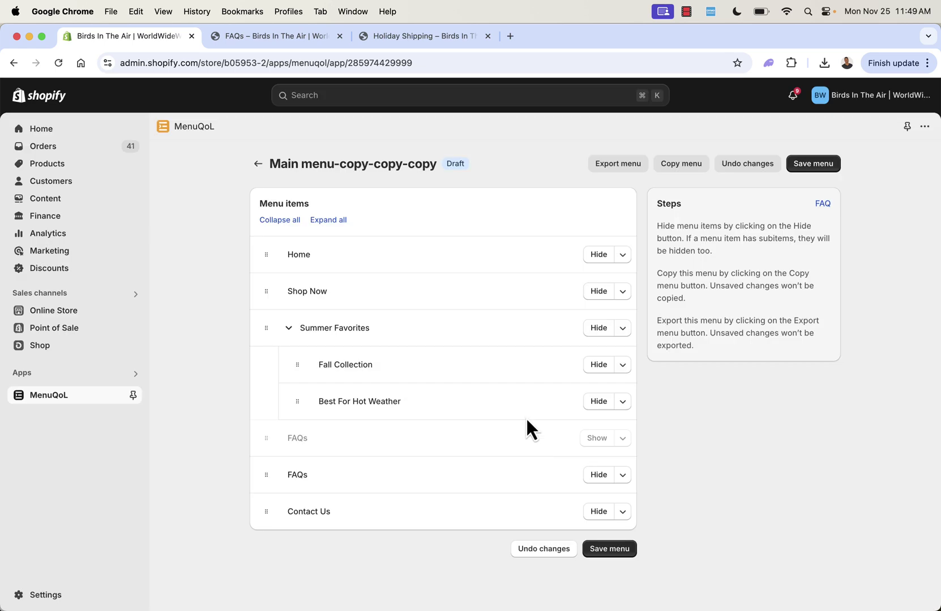
click(833, 166)
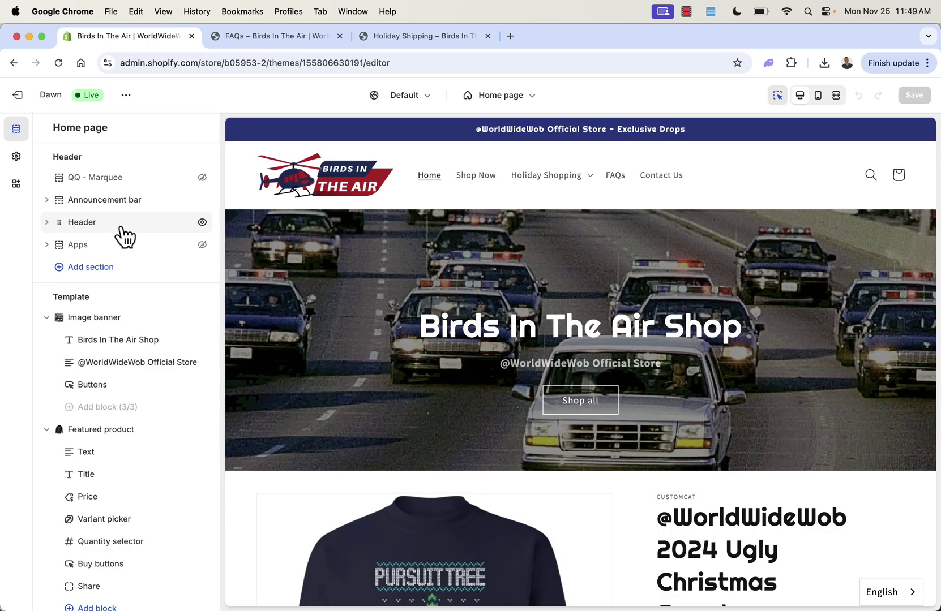
Set the theme header menu to Main menu-copy-copy-copy and save
click(119, 227)
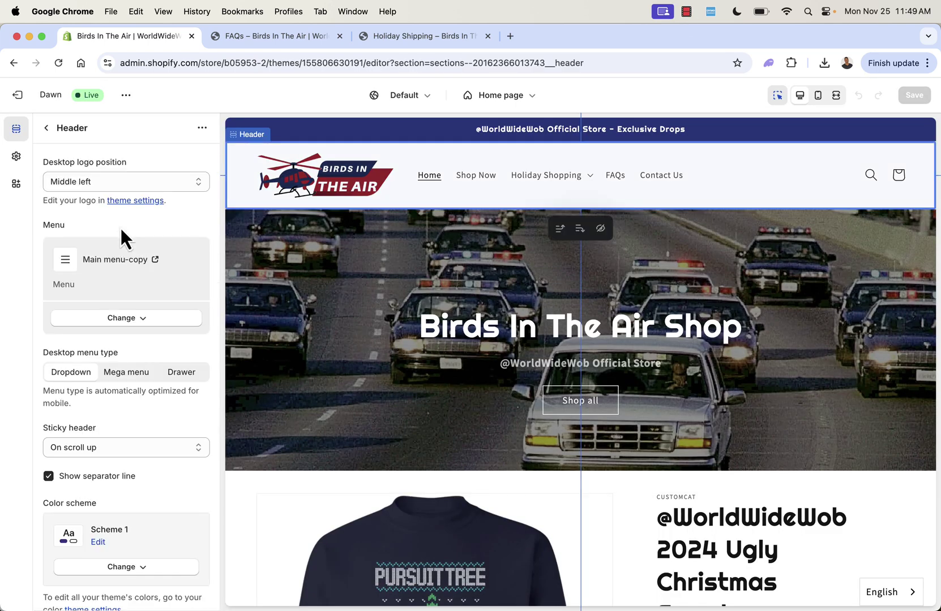
click(146, 320)
click(136, 343)
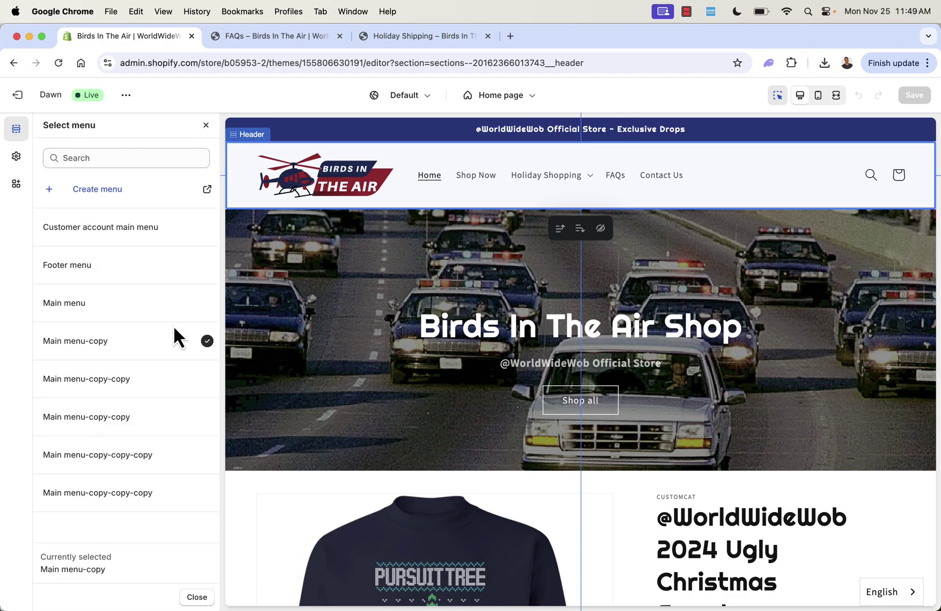
click(135, 490)
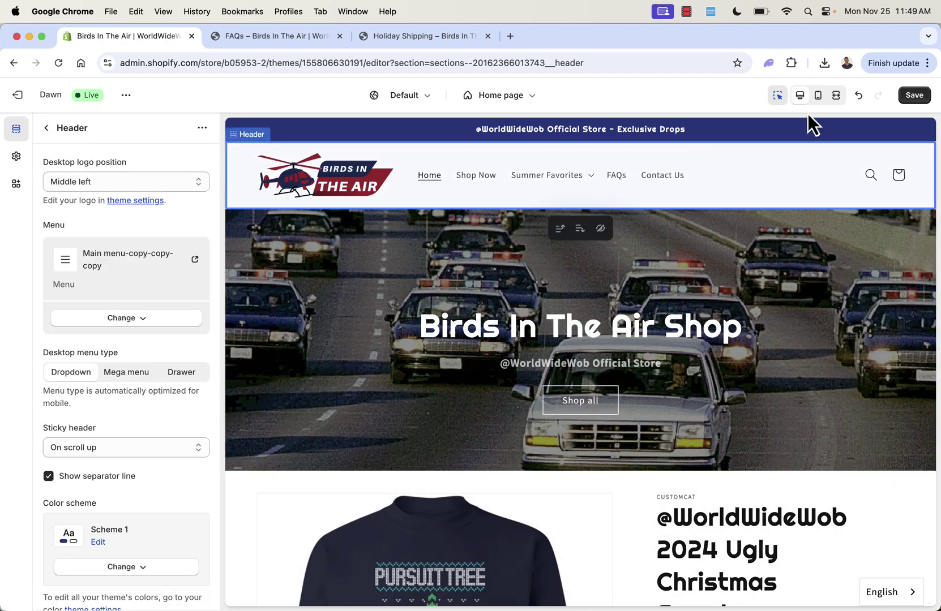
click(915, 95)
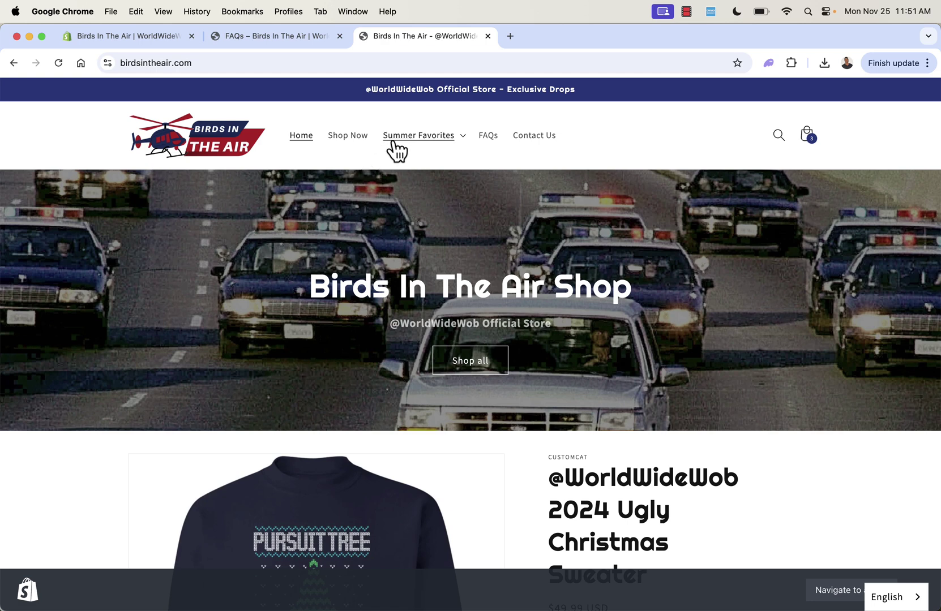
Restore Main menu-copy as the header menu, save, and reload the live storefront
click(135, 36)
click(150, 318)
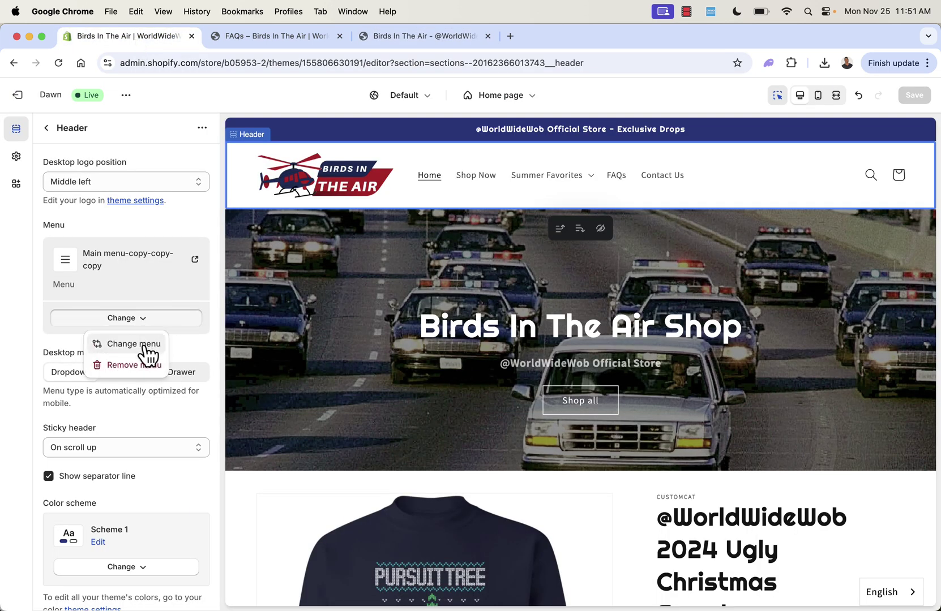
click(146, 346)
click(135, 340)
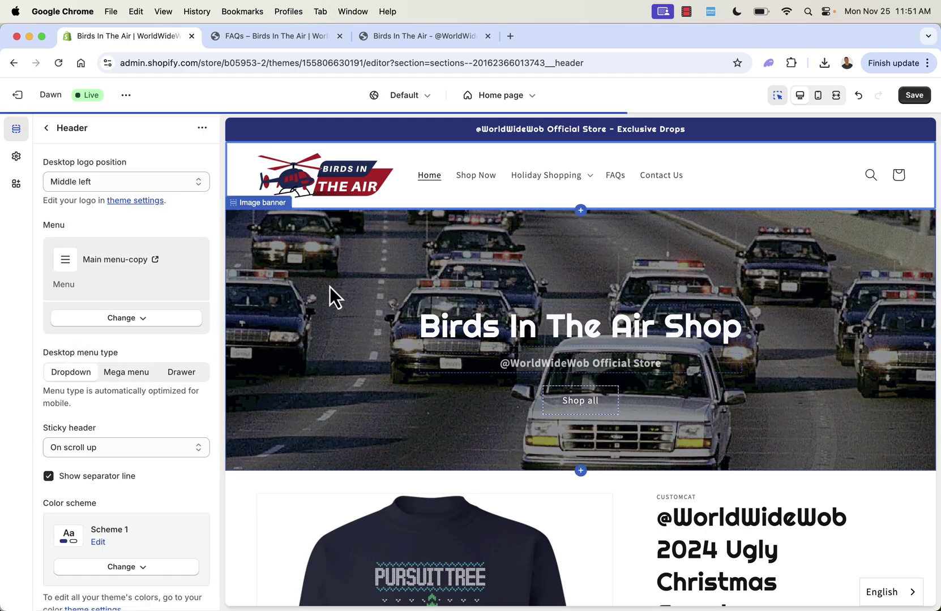
click(915, 96)
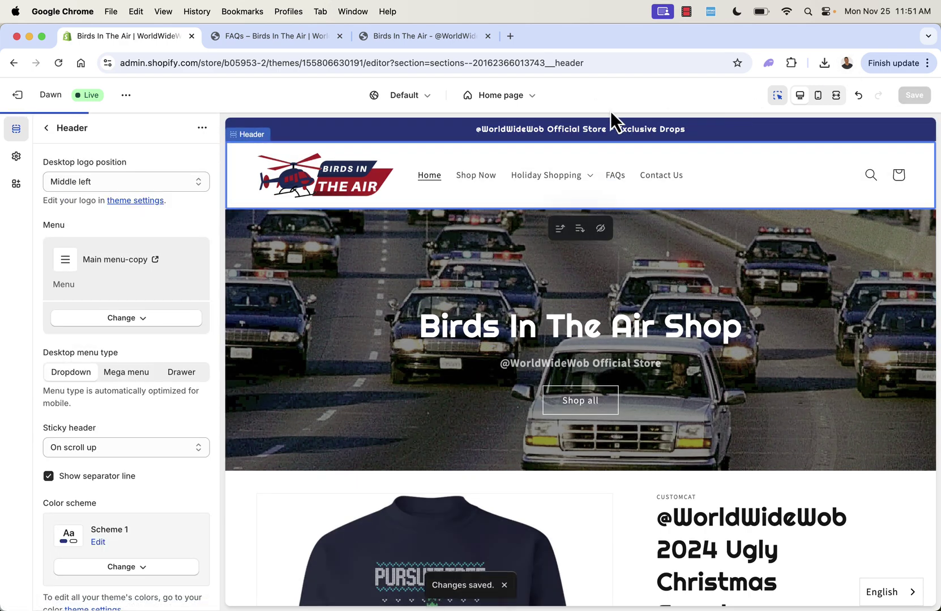
click(411, 45)
key(super+r)
Go through Holiday Shopping > Winter Collection to the Ugly Christmas Sweater product page
click(463, 139)
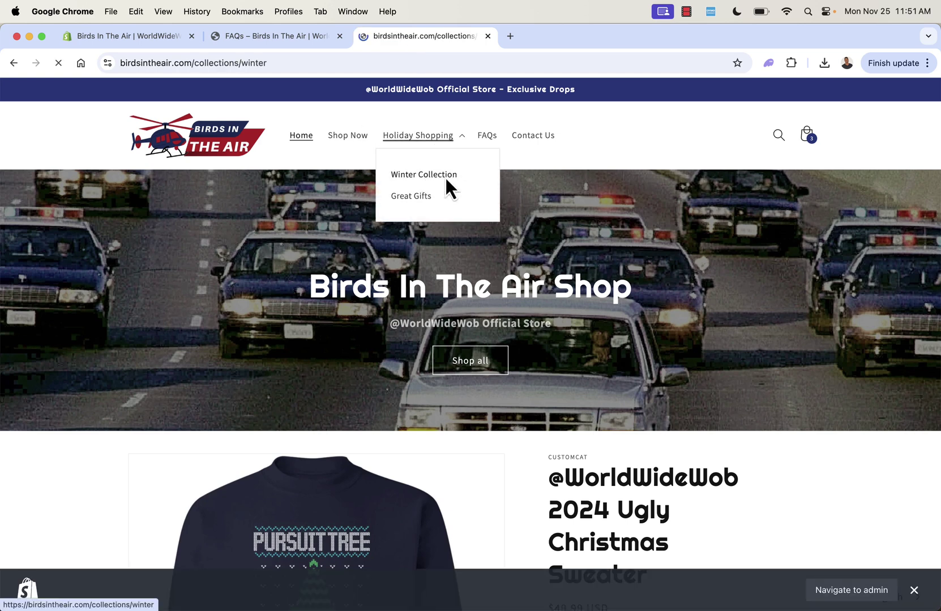
click(426, 176)
click(493, 447)
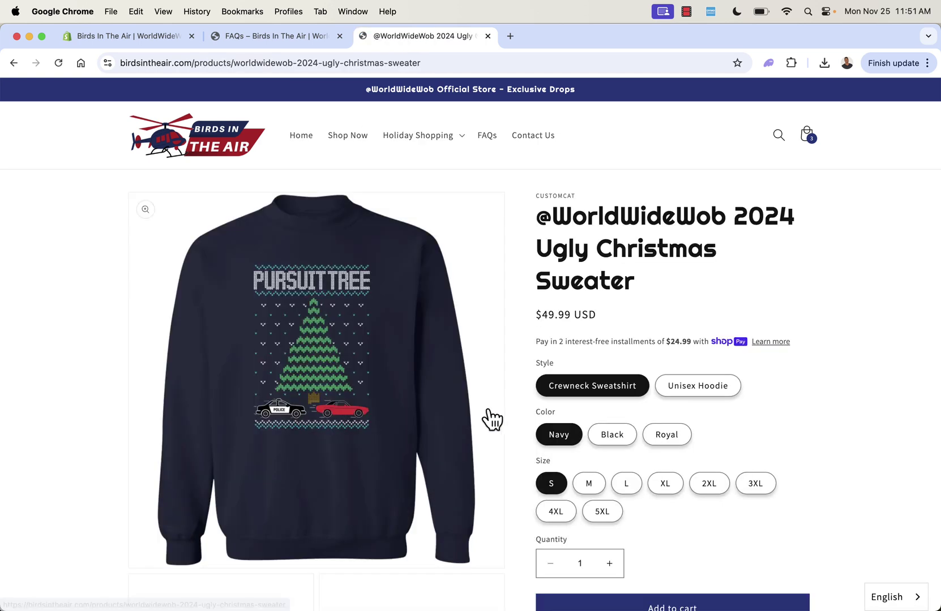